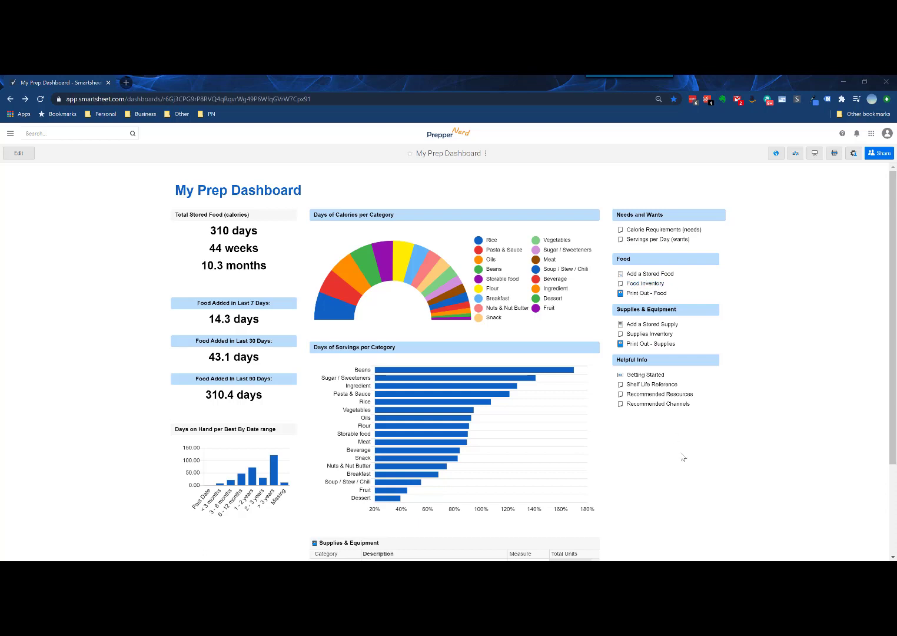
Open the Food Inventory sheet from the dashboard and look across its columns.
{"action": "left_click", "coordinate": [645, 284]}
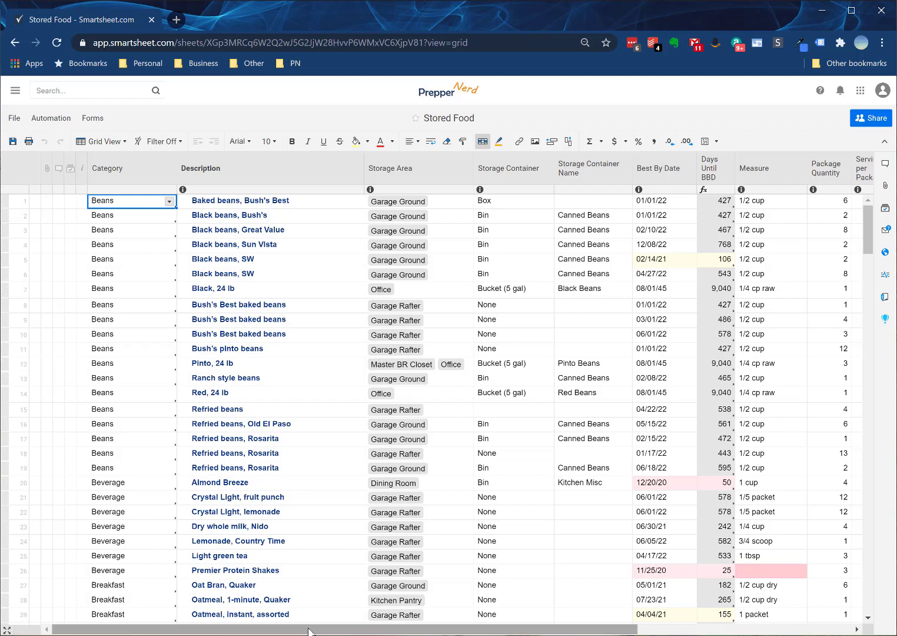
{"action": "left_click_drag", "start_coordinate": [309, 631], "coordinate": [466, 633]}
{"action": "key", "text": "ctrl+Home"}
{"action": "mouse_move", "coordinate": [172, 202]}
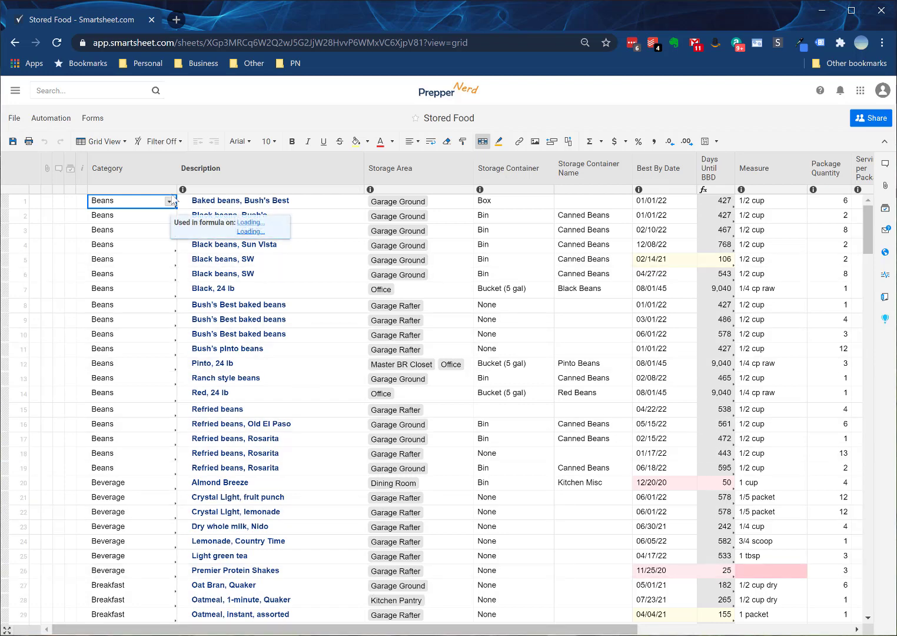
Review the Category column's properties and its list of dropdown values, leaving them unchanged.
{"action": "double_click", "coordinate": [130, 170]}
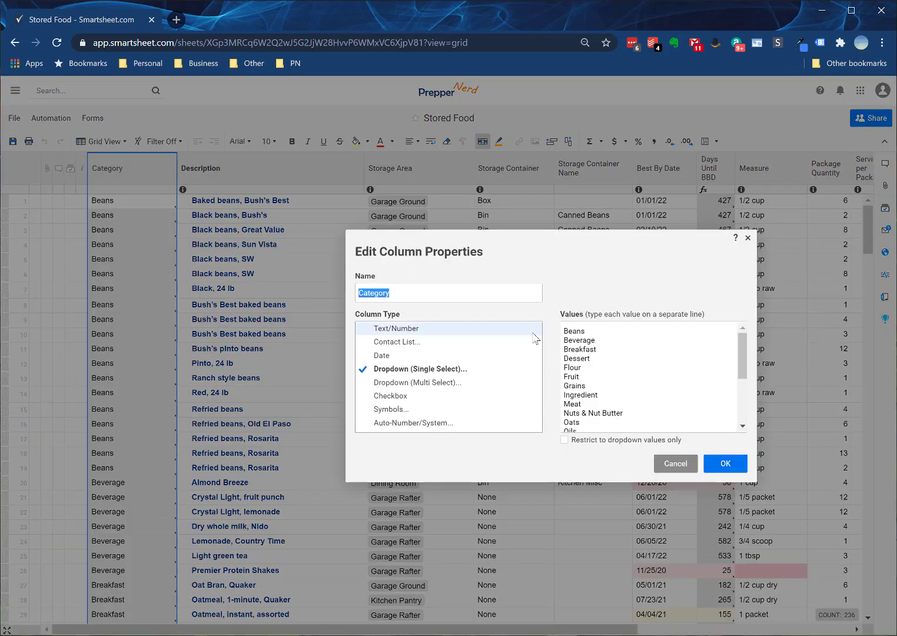
{"action": "left_click", "coordinate": [671, 464]}
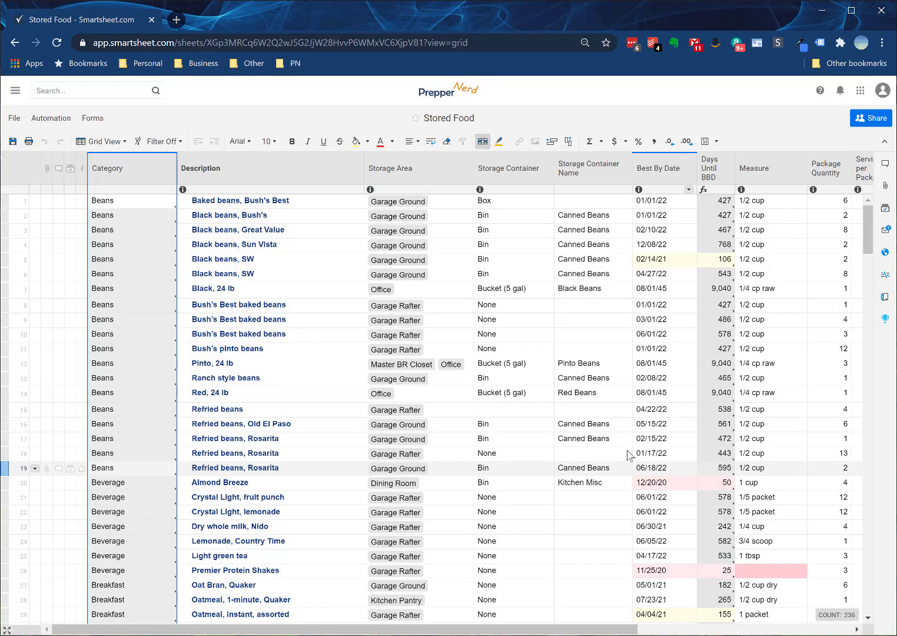
{"action": "double_click", "coordinate": [144, 166]}
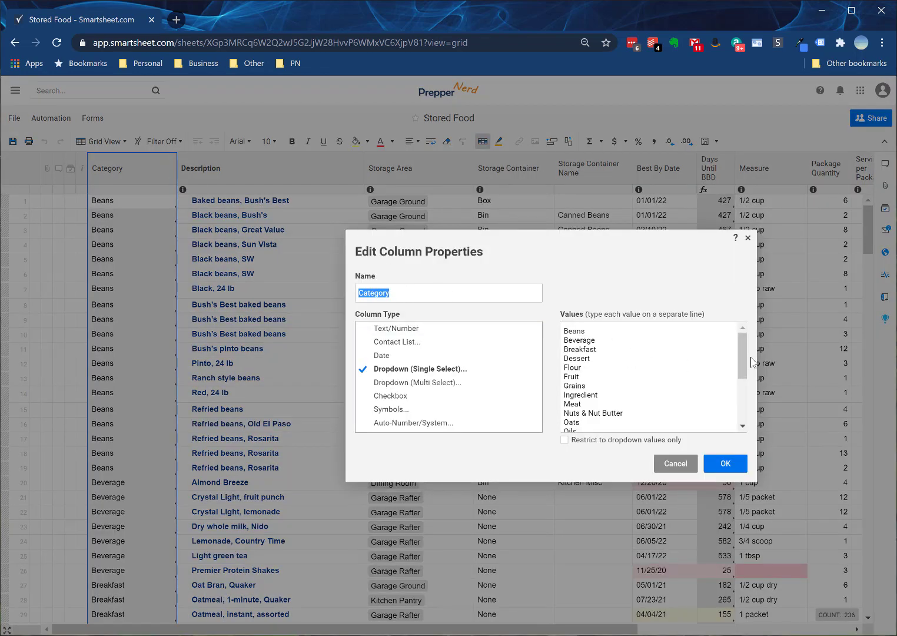
{"action": "left_click_drag", "start_coordinate": [743, 360], "coordinate": [640, 351]}
{"action": "left_click", "coordinate": [674, 464]}
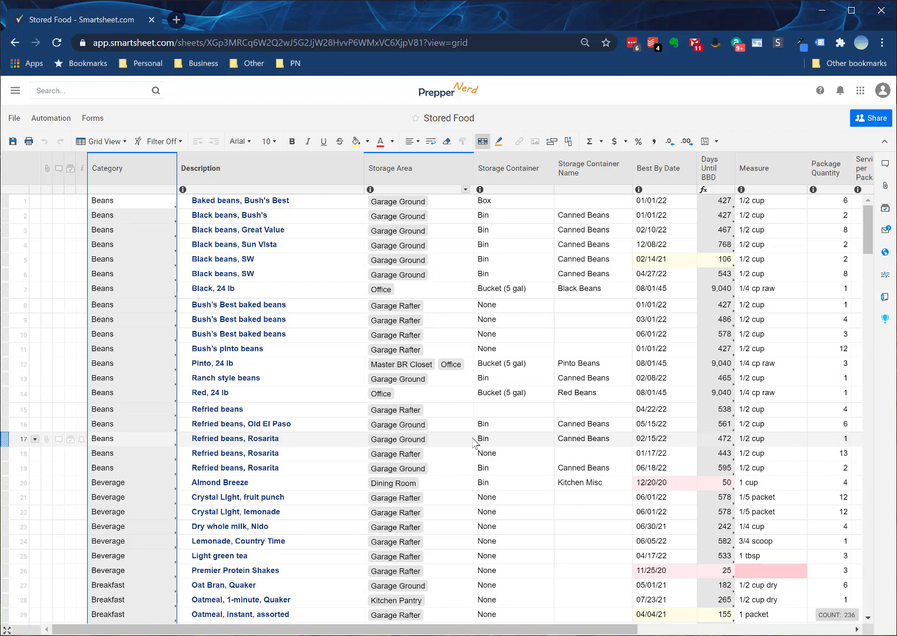
Return to the My Prep Dashboard and examine the chart of stored days per food category.
{"action": "left_click", "coordinate": [15, 43]}
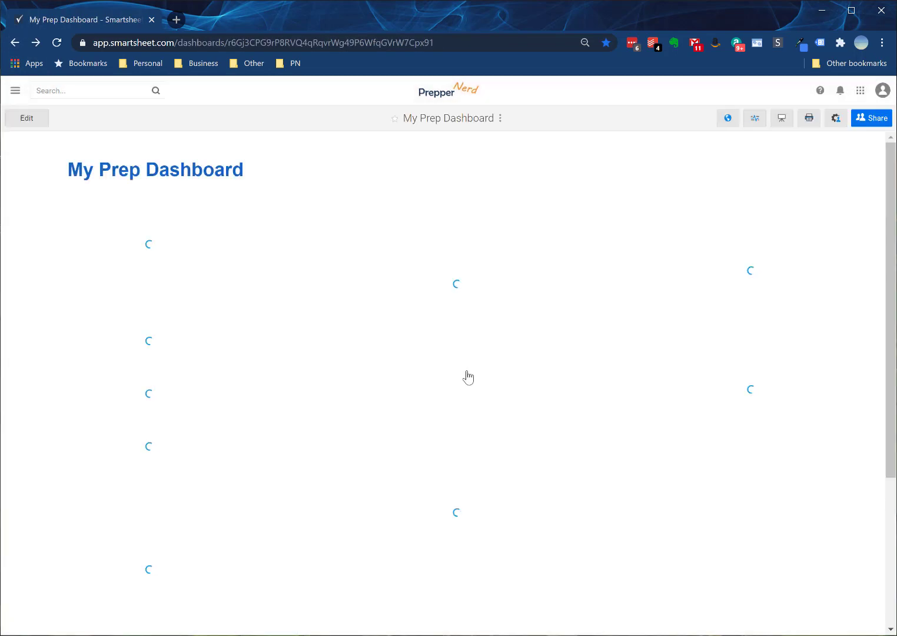
{"action": "mouse_move", "coordinate": [295, 323]}
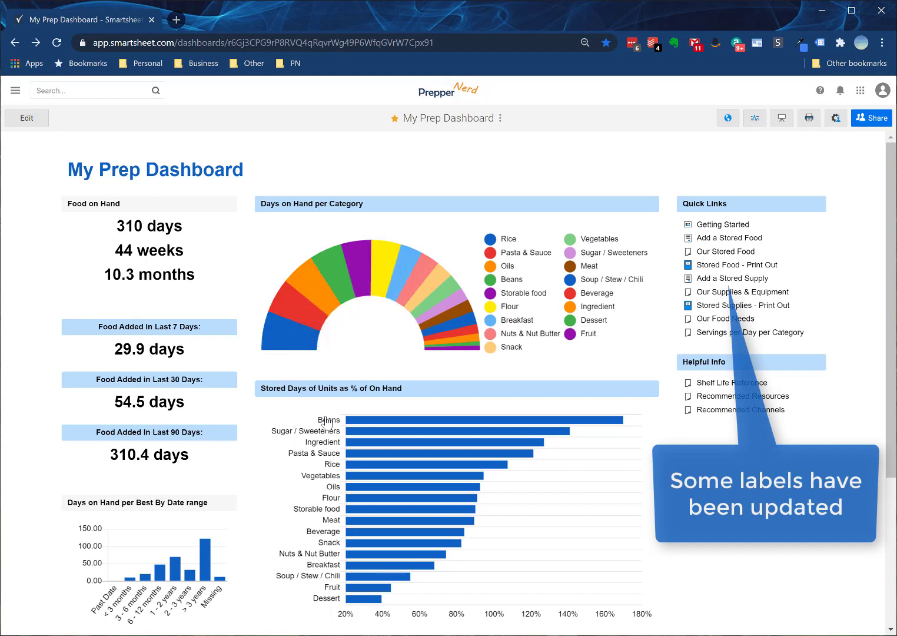
{"action": "mouse_move", "coordinate": [327, 422]}
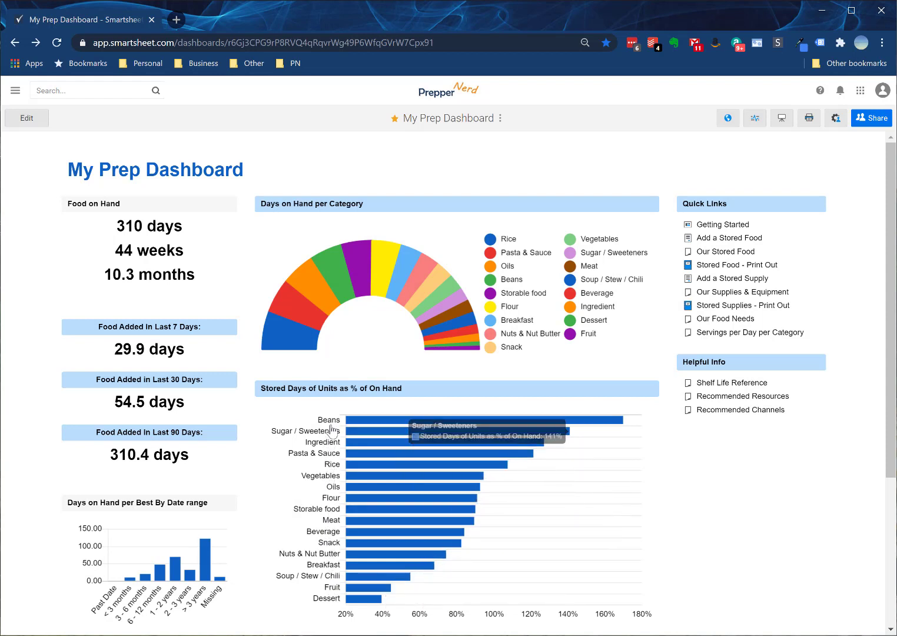
Open the Our Stored Food sheet and view the category choices available for the first row.
{"action": "left_click", "coordinate": [727, 252]}
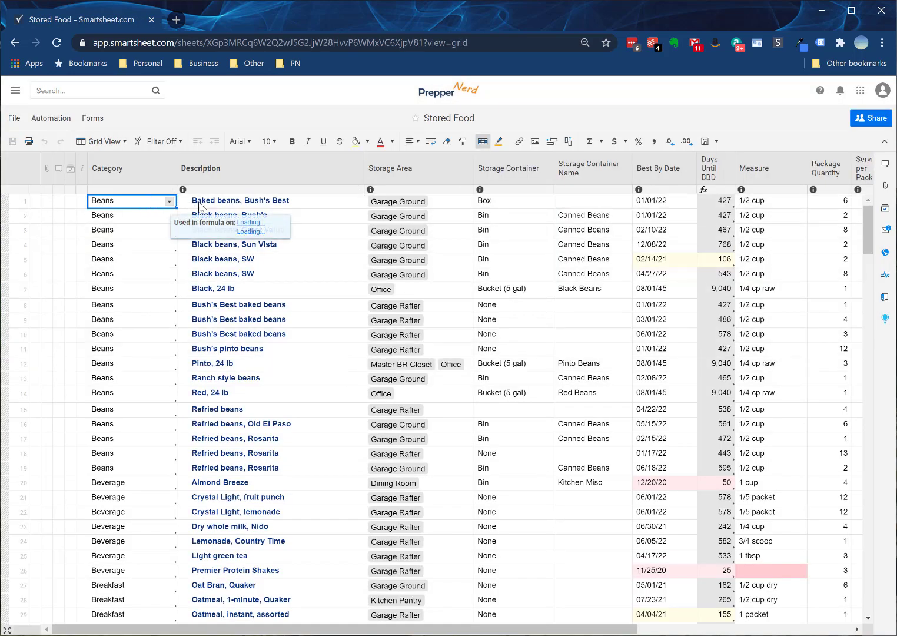
{"action": "key", "text": "Tab"}
{"action": "left_click", "coordinate": [147, 206]}
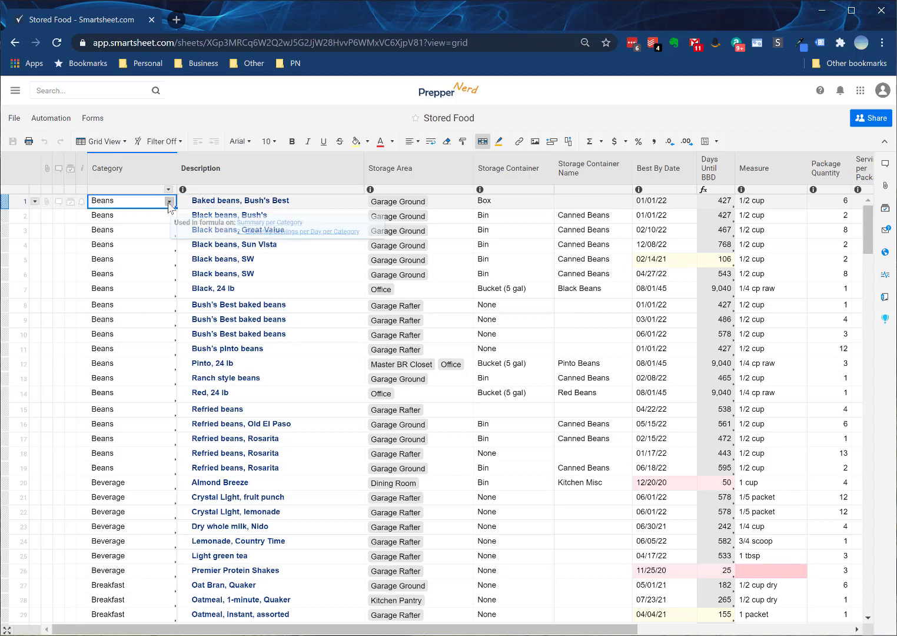
{"action": "left_click", "coordinate": [169, 201]}
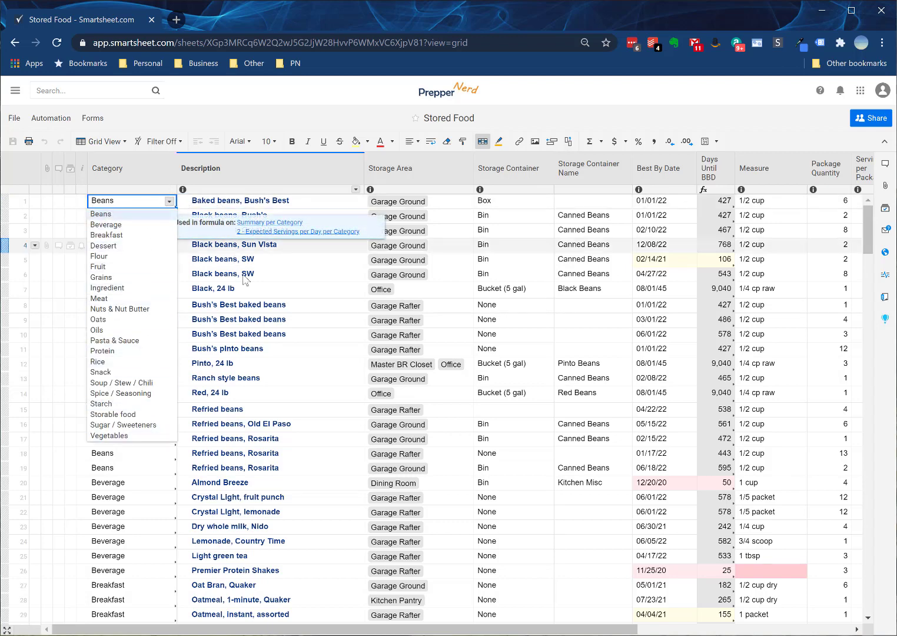
{"action": "left_click", "coordinate": [248, 305]}
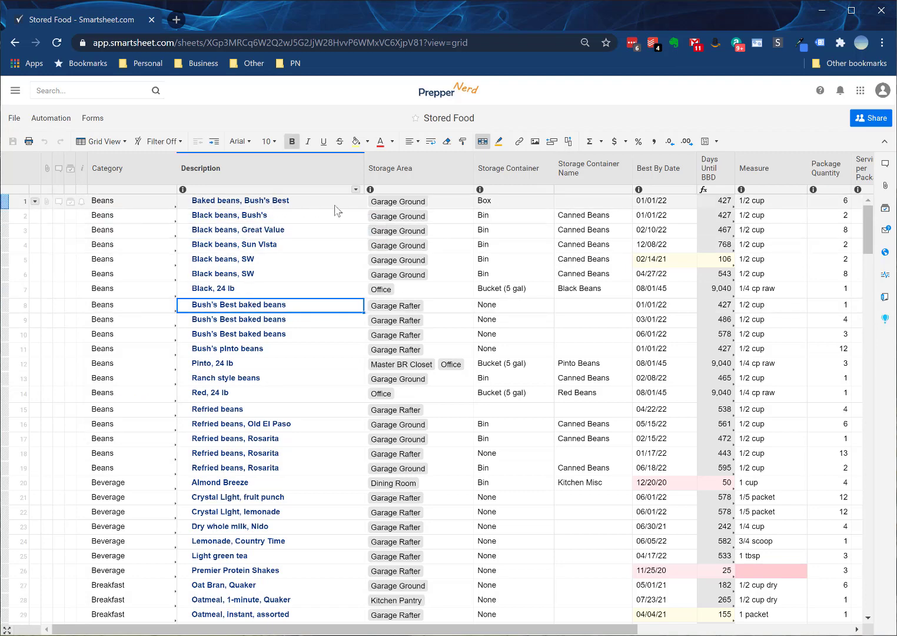
Highlight the oatmeal descriptions in rows 28 to 32 and browse the other food descriptions in the sheet.
{"action": "left_click", "coordinate": [283, 203]}
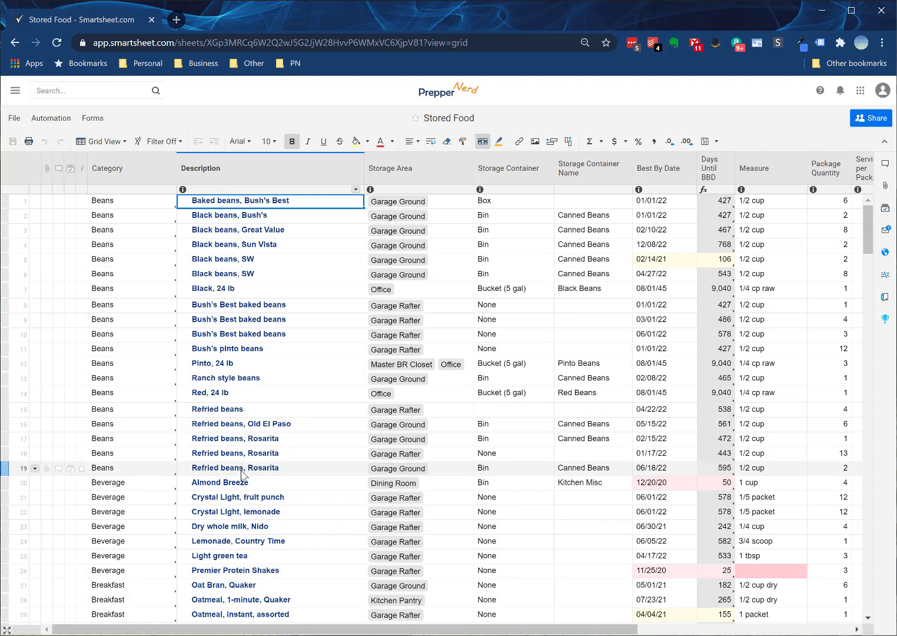
{"action": "scroll", "coordinate": [242, 474], "scroll_direction": "down", "scroll_amount": 2}
{"action": "left_click", "coordinate": [228, 490]}
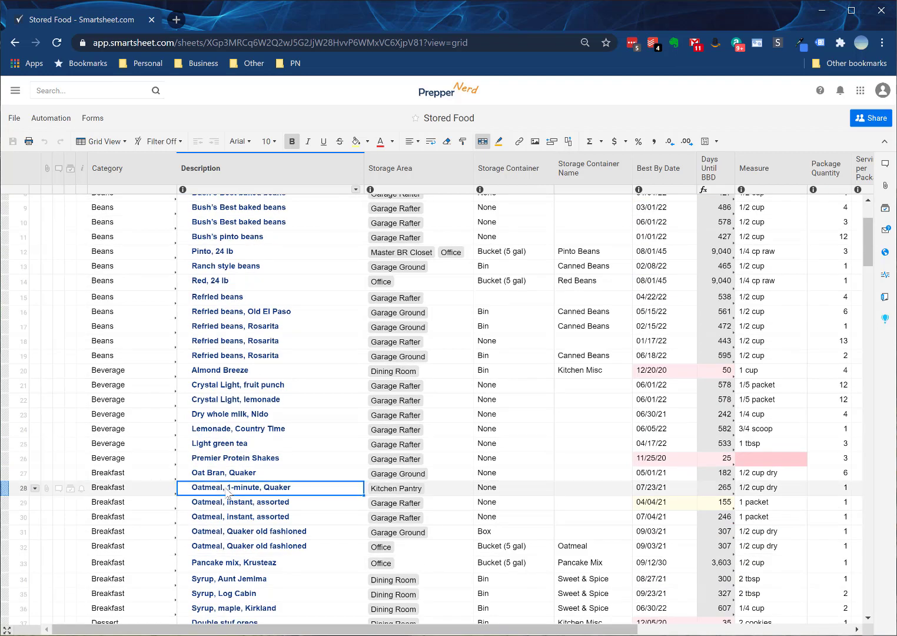
{"action": "left_click", "coordinate": [234, 552], "text": "shift"}
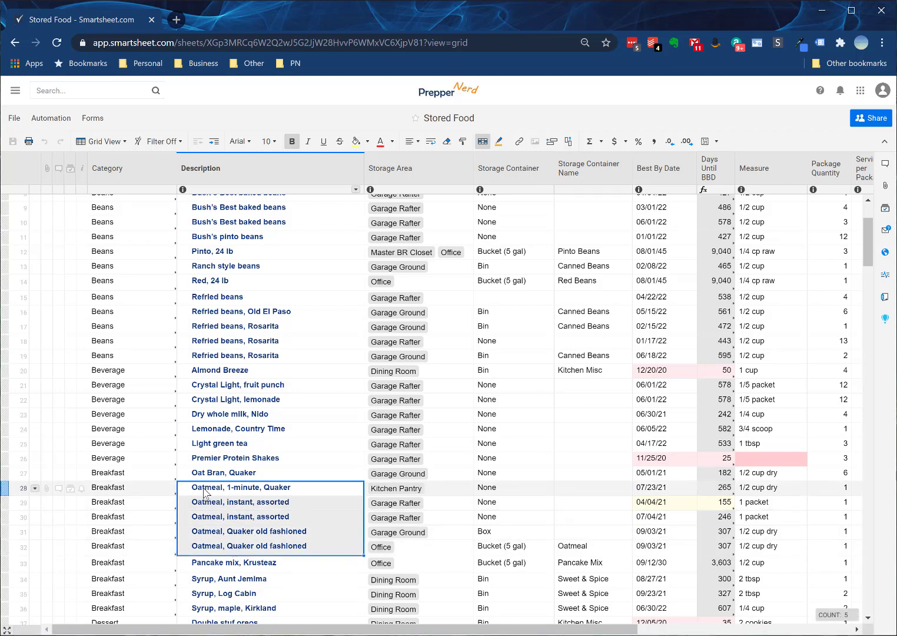
{"action": "left_click", "coordinate": [207, 494]}
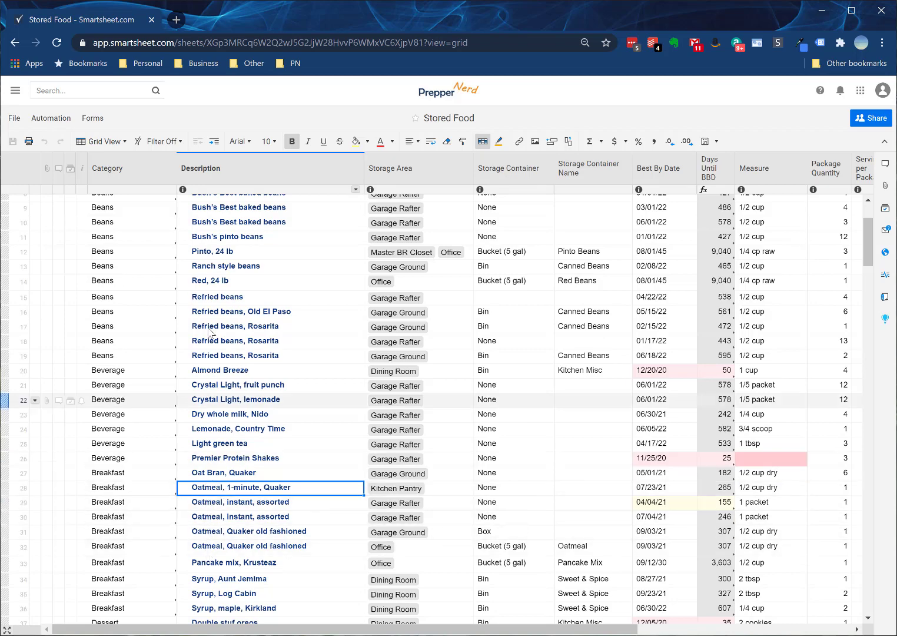
{"action": "left_click", "coordinate": [203, 546], "text": "shift"}
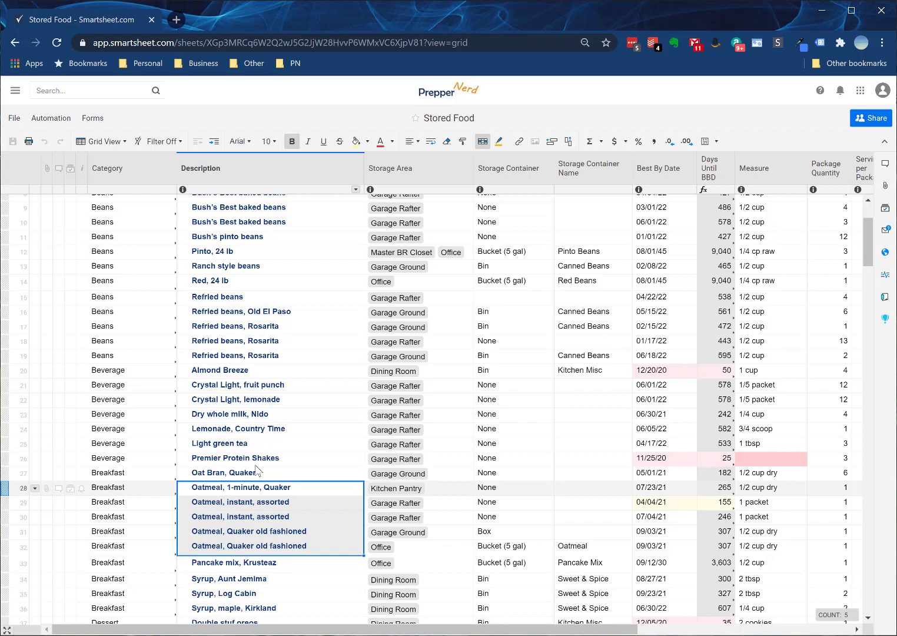
{"action": "scroll", "coordinate": [256, 462], "scroll_direction": "down", "scroll_amount": 5}
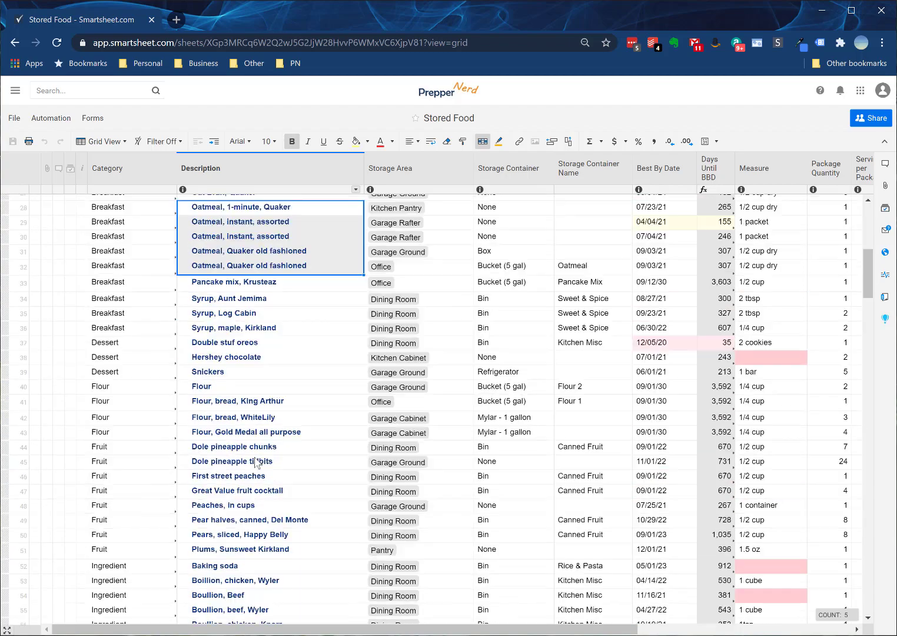
{"action": "scroll", "coordinate": [256, 462], "scroll_direction": "down", "scroll_amount": 8}
{"action": "scroll", "coordinate": [256, 462], "scroll_direction": "up", "scroll_amount": 15}
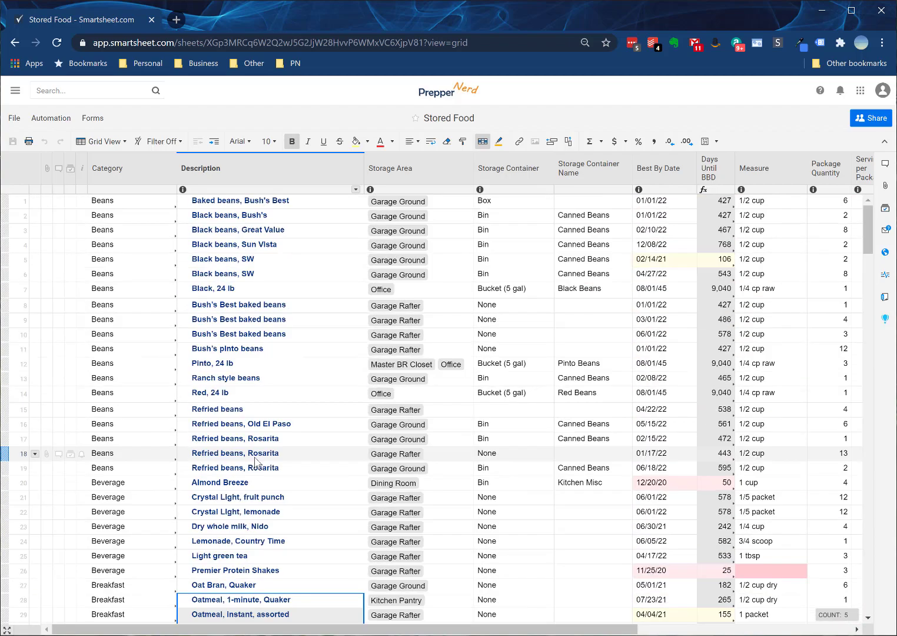
{"action": "scroll", "coordinate": [255, 462], "scroll_direction": "down", "scroll_amount": 1}
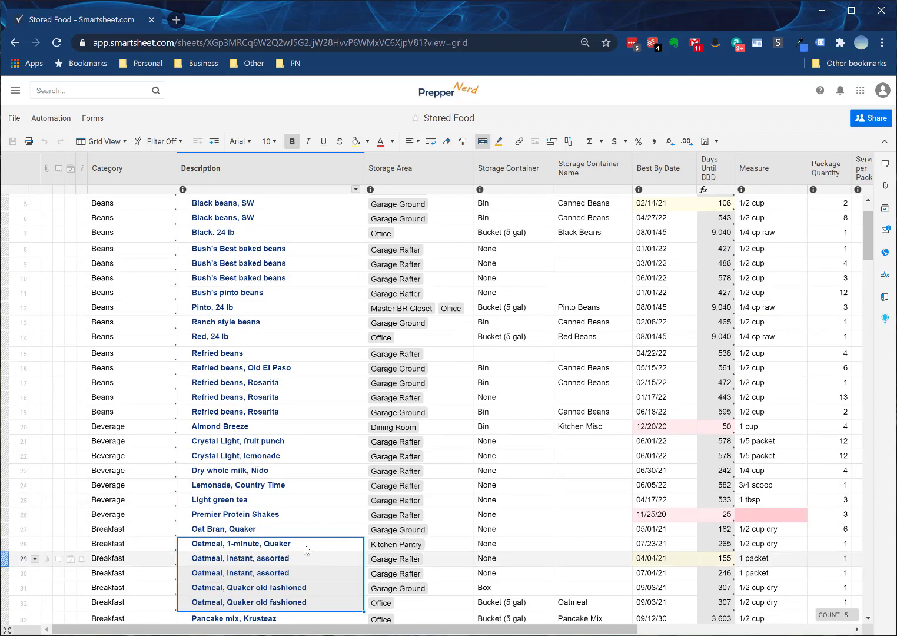
{"action": "left_click", "coordinate": [352, 367]}
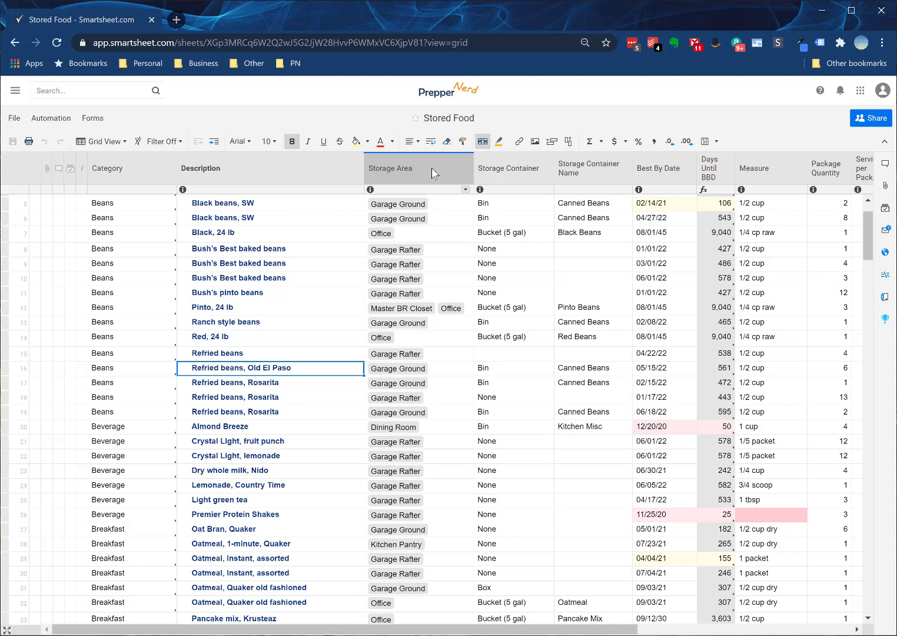
Highlight the Storage Area, Storage Container and Storage Container Name columns in turn to review where food is kept.
{"action": "left_click", "coordinate": [432, 168]}
{"action": "left_click", "coordinate": [509, 170]}
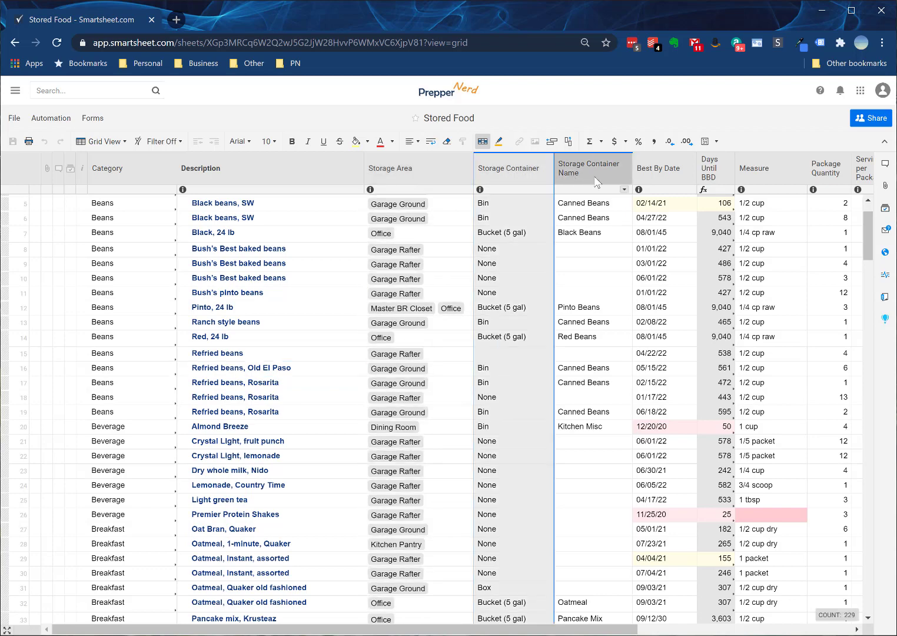
{"action": "left_click", "coordinate": [596, 182]}
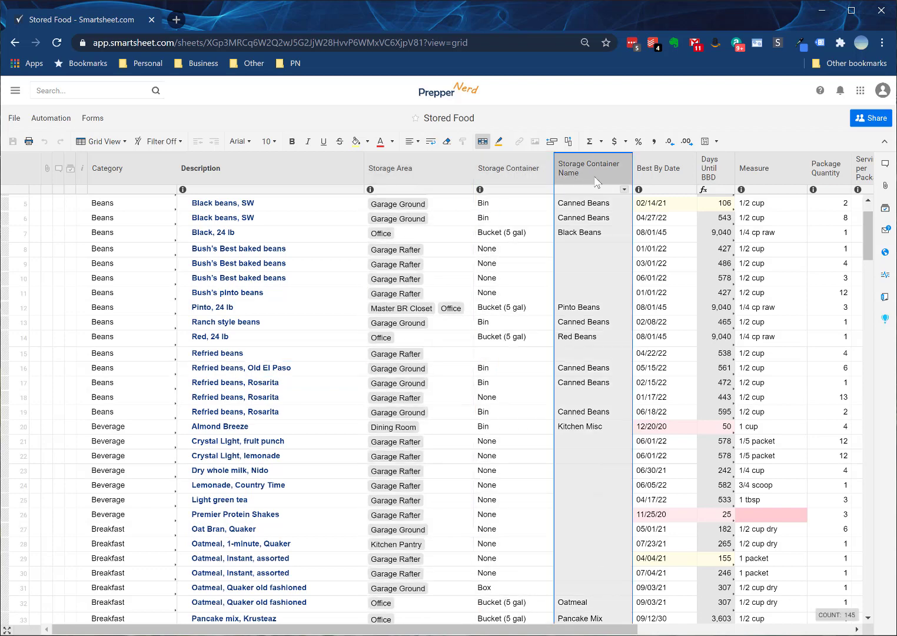
{"action": "left_click", "coordinate": [446, 172]}
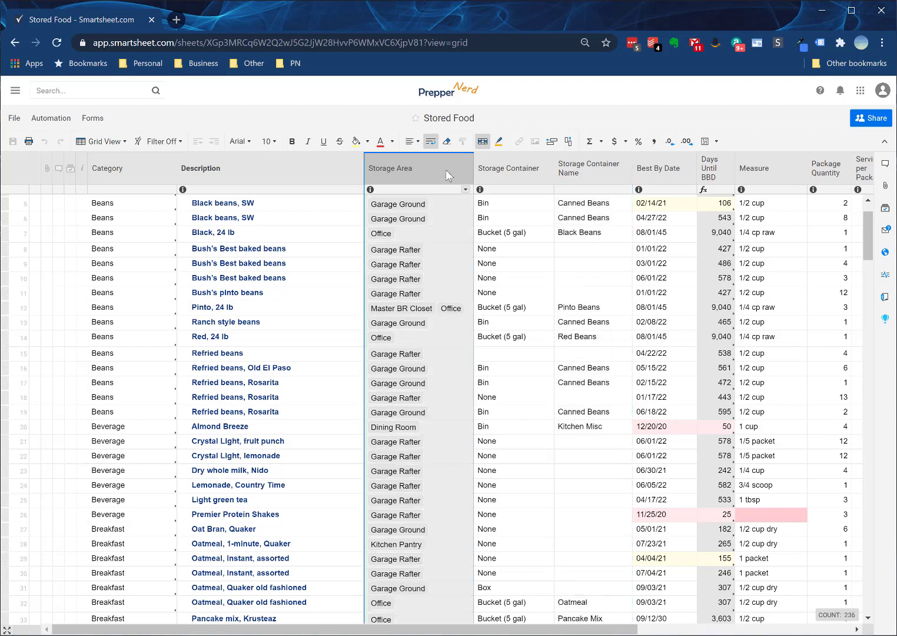
{"action": "left_click", "coordinate": [506, 169]}
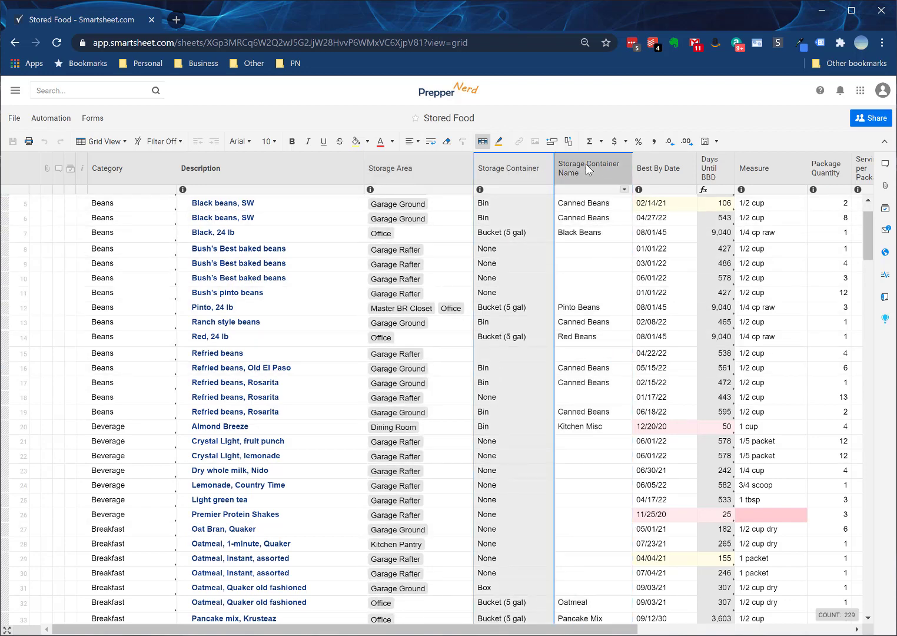
{"action": "left_click", "coordinate": [586, 164]}
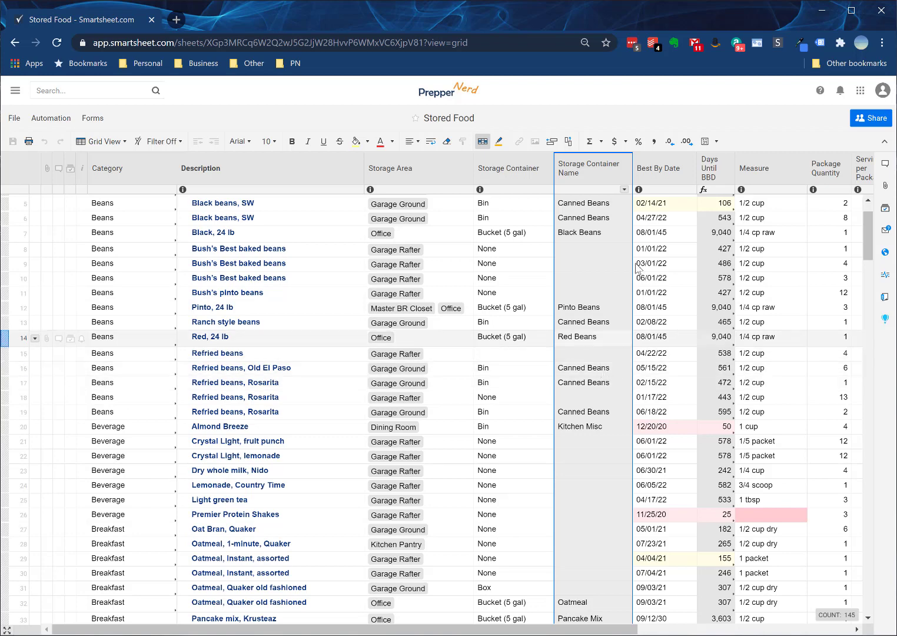
Examine the Best By Date column and the first row's Best By Date and Days Until BBD cells.
{"action": "left_click", "coordinate": [658, 171]}
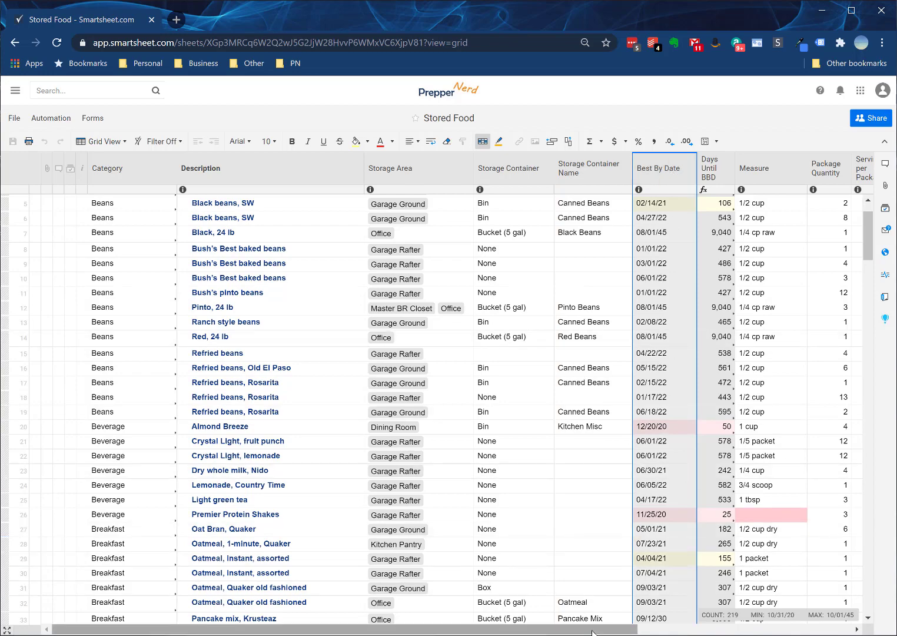
{"action": "left_click_drag", "start_coordinate": [635, 629], "coordinate": [849, 628]}
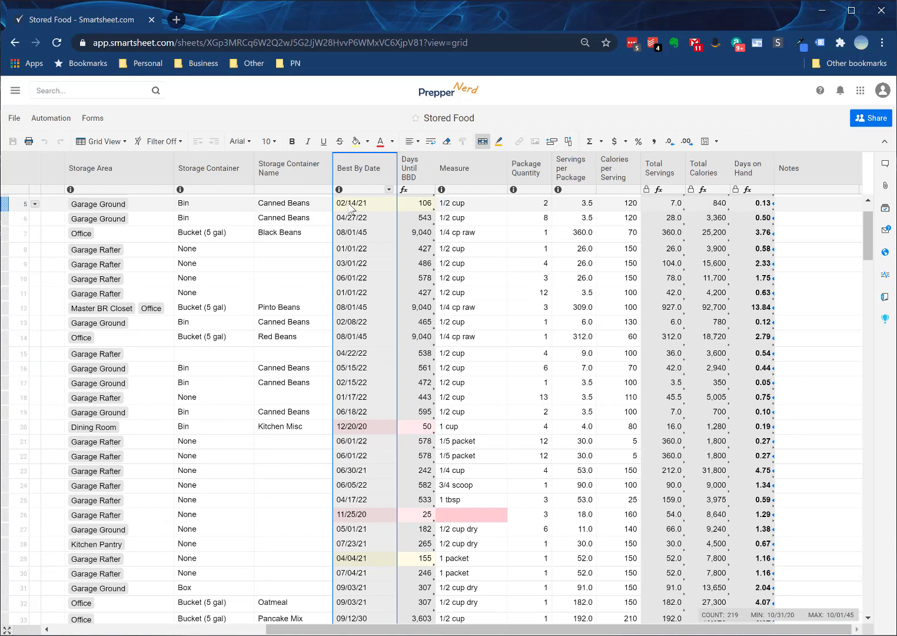
{"action": "scroll", "coordinate": [354, 206], "scroll_direction": "up", "scroll_amount": 2}
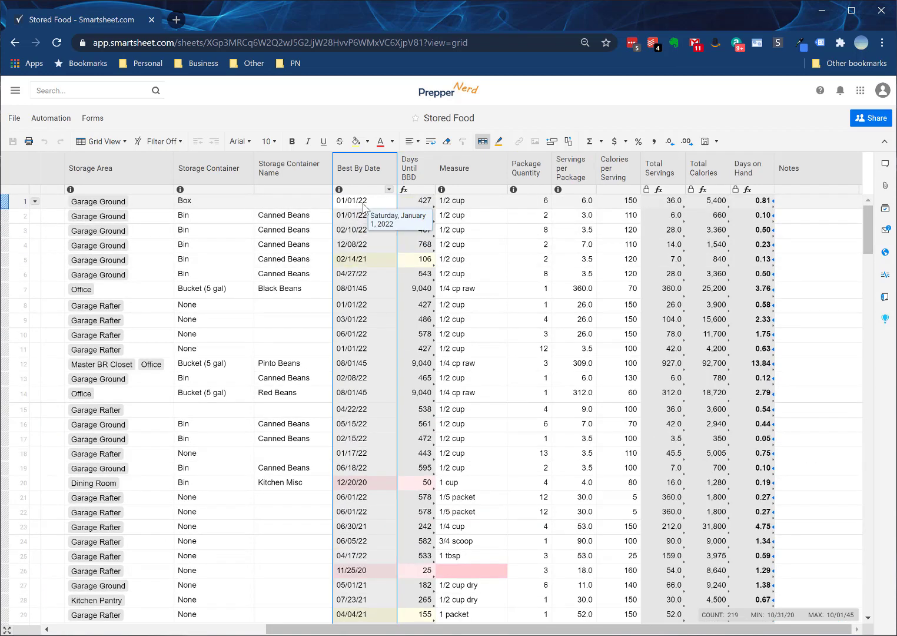
{"action": "left_click", "coordinate": [363, 203]}
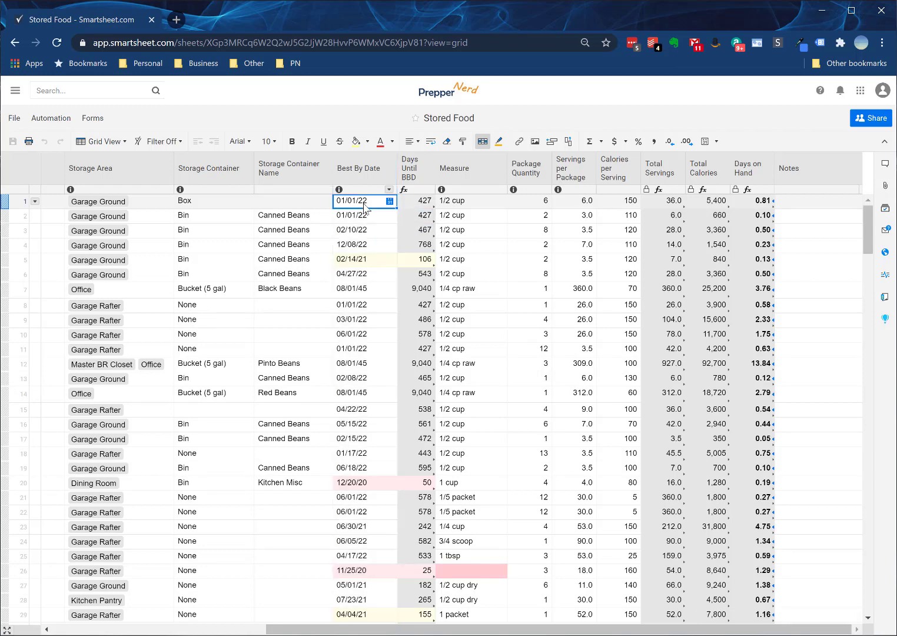
{"action": "left_click", "coordinate": [413, 206]}
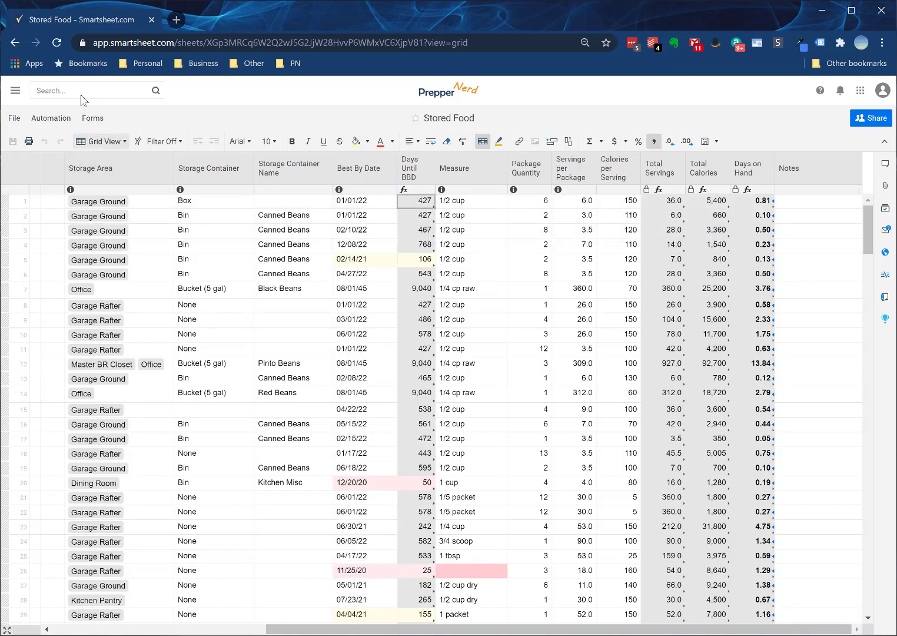
Go back to the dashboard to review its food charts, and reopen the Our Stored Food sheet.
{"action": "key", "text": "alt+Left"}
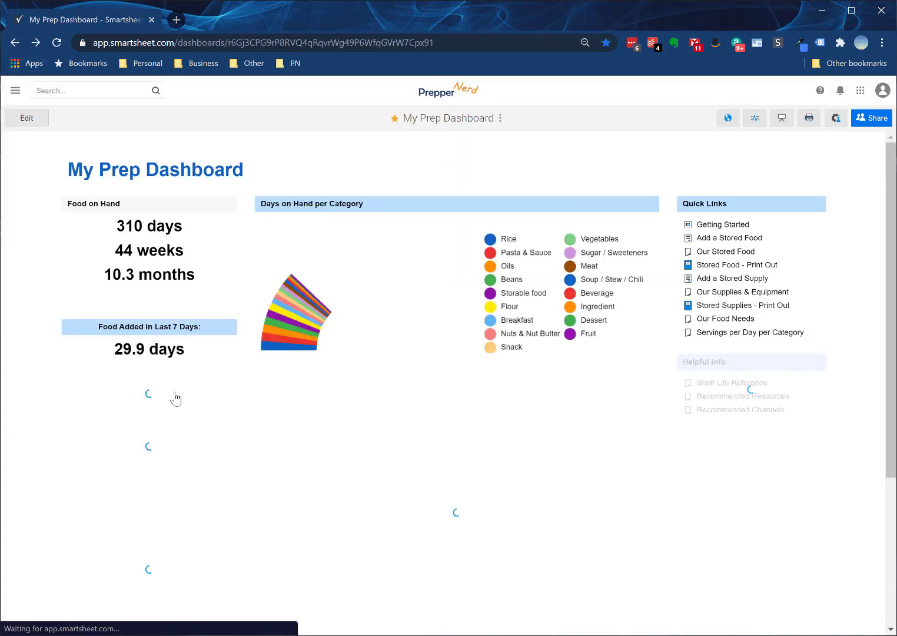
{"action": "scroll", "coordinate": [174, 513], "scroll_direction": "down", "scroll_amount": 1}
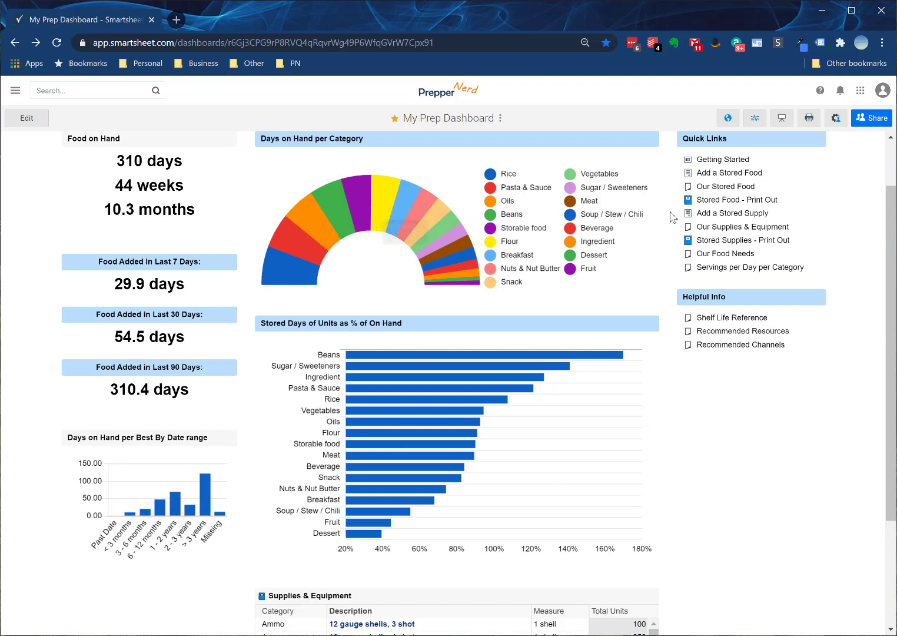
{"action": "left_click", "coordinate": [707, 189]}
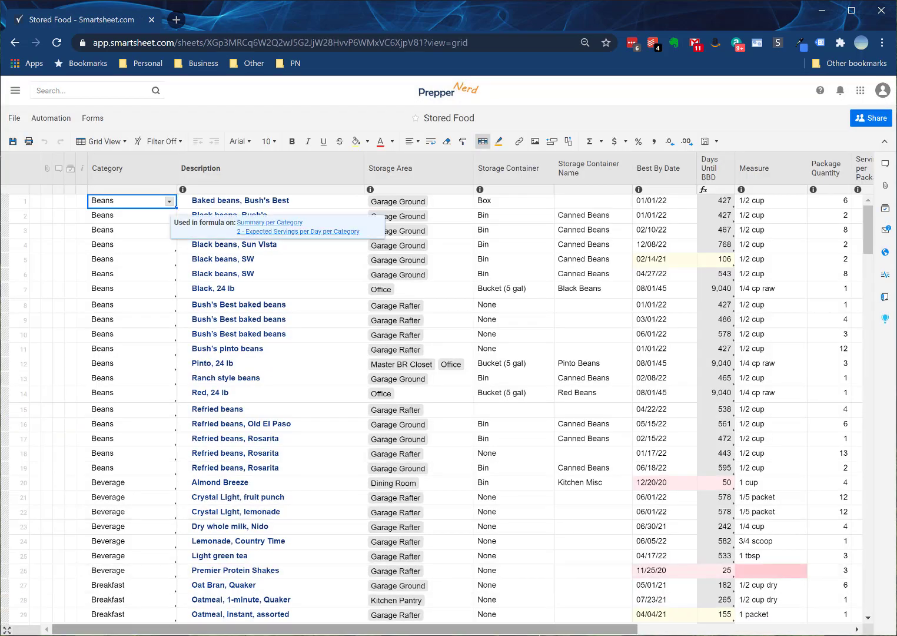
Highlight the Measure column and check the row 16 refried beans measure alongside its description.
{"action": "left_click_drag", "start_coordinate": [541, 628], "coordinate": [752, 628]}
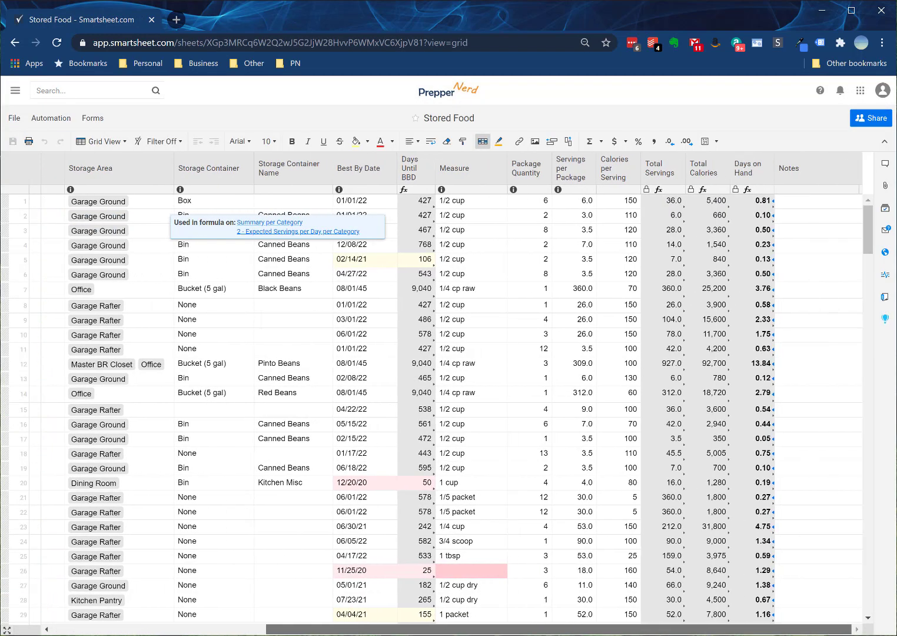
{"action": "left_click", "coordinate": [476, 170]}
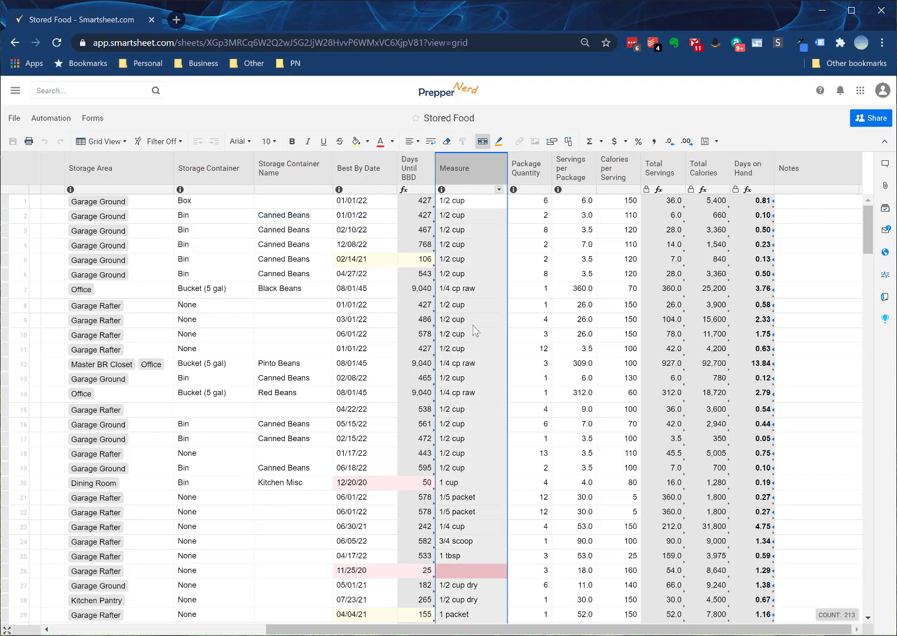
{"action": "left_click", "coordinate": [476, 423]}
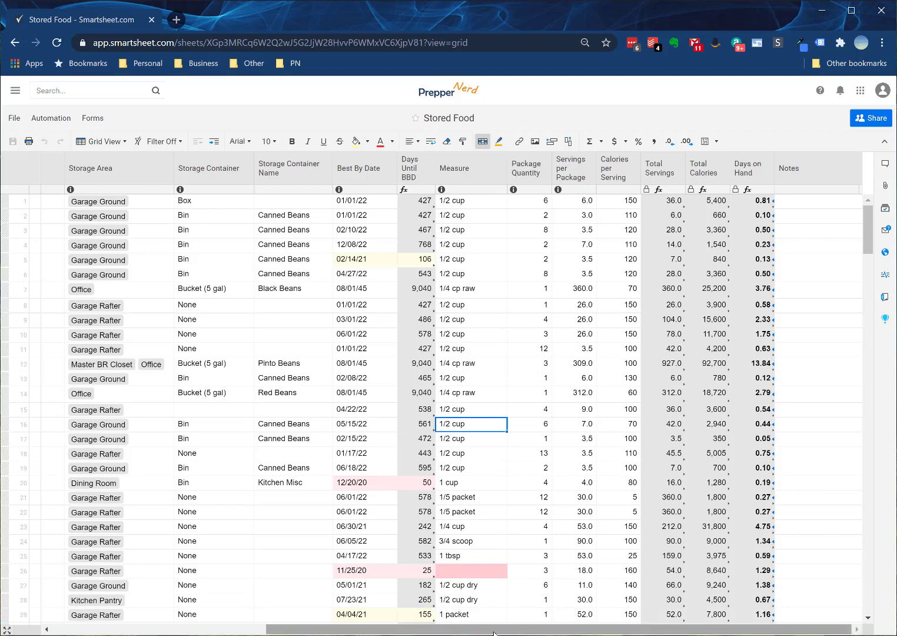
{"action": "left_click_drag", "start_coordinate": [494, 628], "coordinate": [381, 629]}
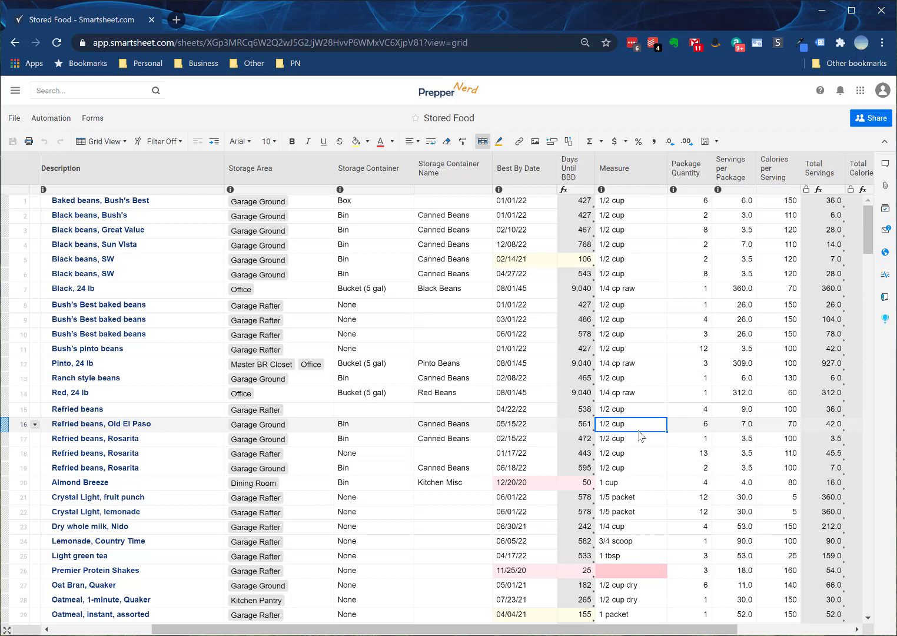
Browse the Measure entries further down the sheet, checking the Snickers row and the Kirkland ground beef in row 67.
{"action": "left_click", "coordinate": [622, 262]}
{"action": "scroll", "coordinate": [625, 494], "scroll_direction": "down", "scroll_amount": 4}
{"action": "scroll", "coordinate": [629, 493], "scroll_direction": "down", "scroll_amount": 2}
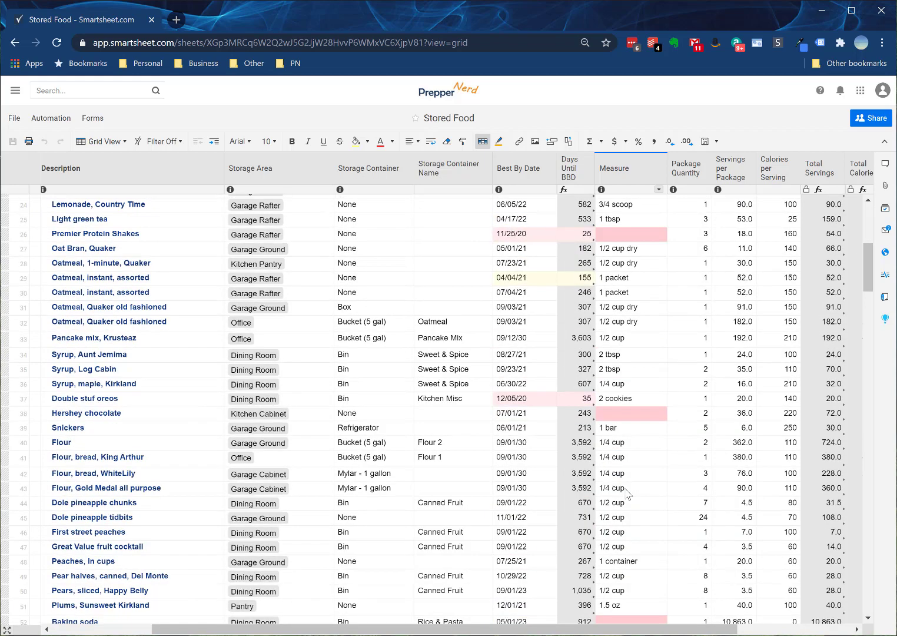
{"action": "left_click", "coordinate": [619, 429]}
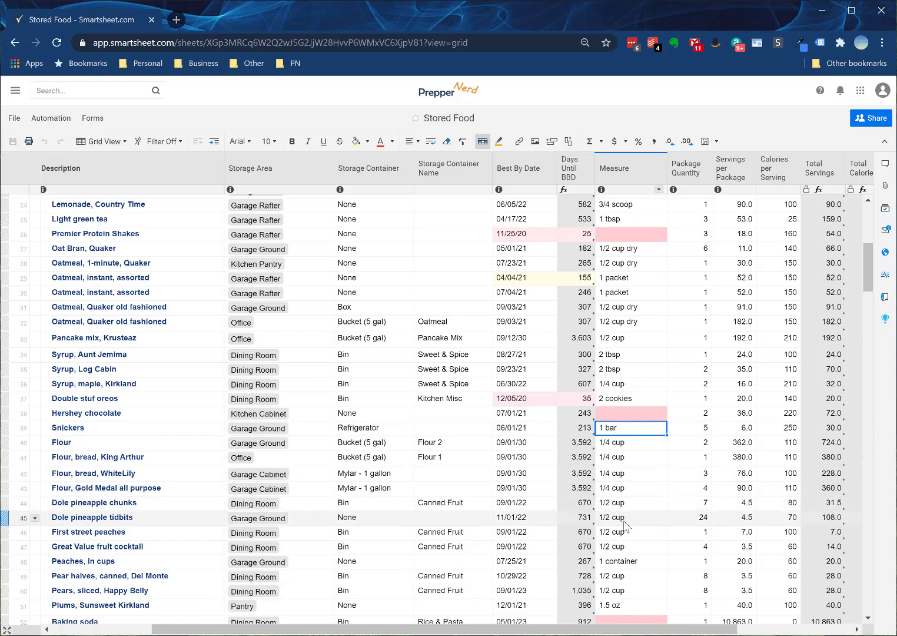
{"action": "scroll", "coordinate": [630, 526], "scroll_direction": "down", "scroll_amount": 5}
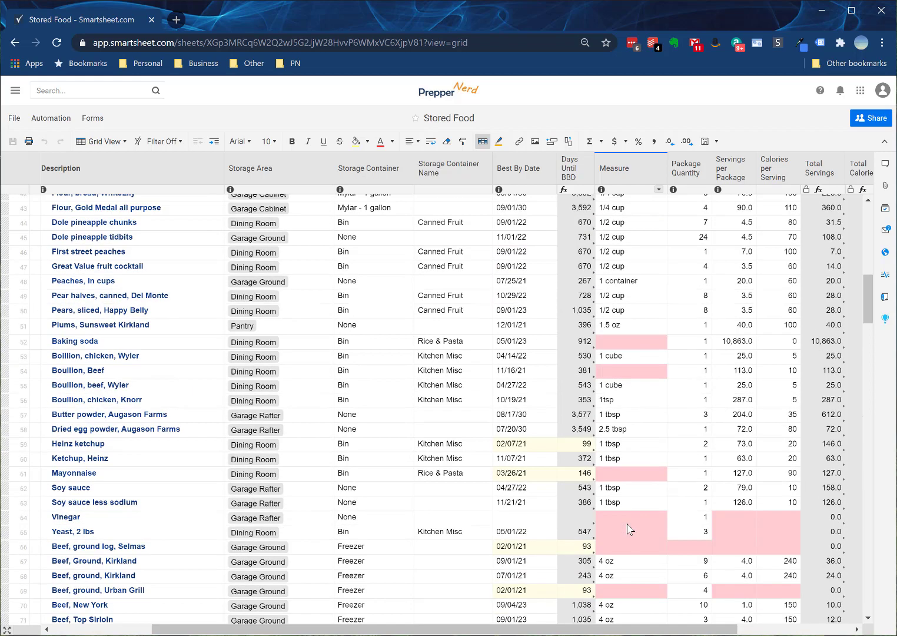
{"action": "left_click", "coordinate": [627, 562]}
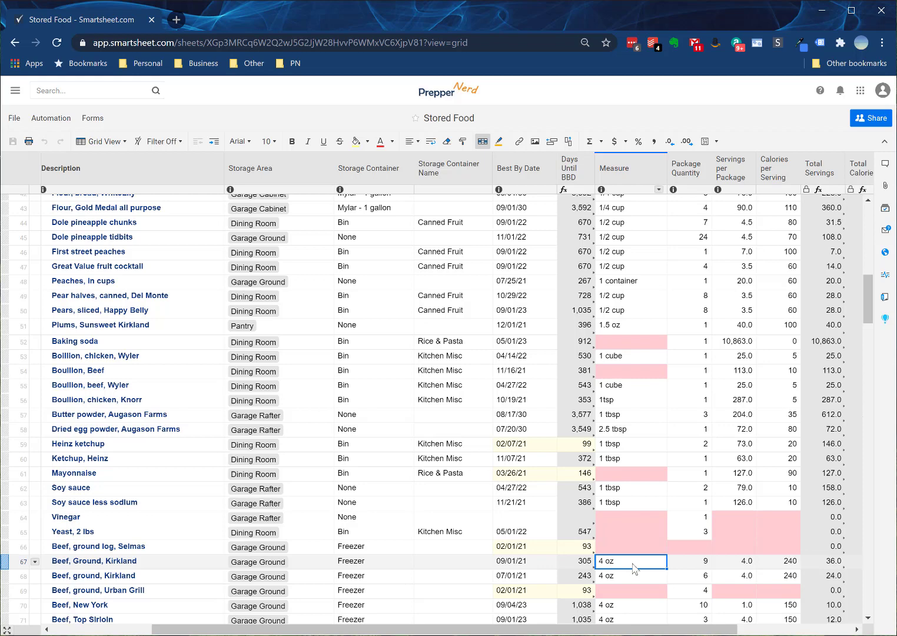
Highlight the Package Quantity column and examine the butter powder row's description, measure and package quantity.
{"action": "left_click", "coordinate": [691, 167]}
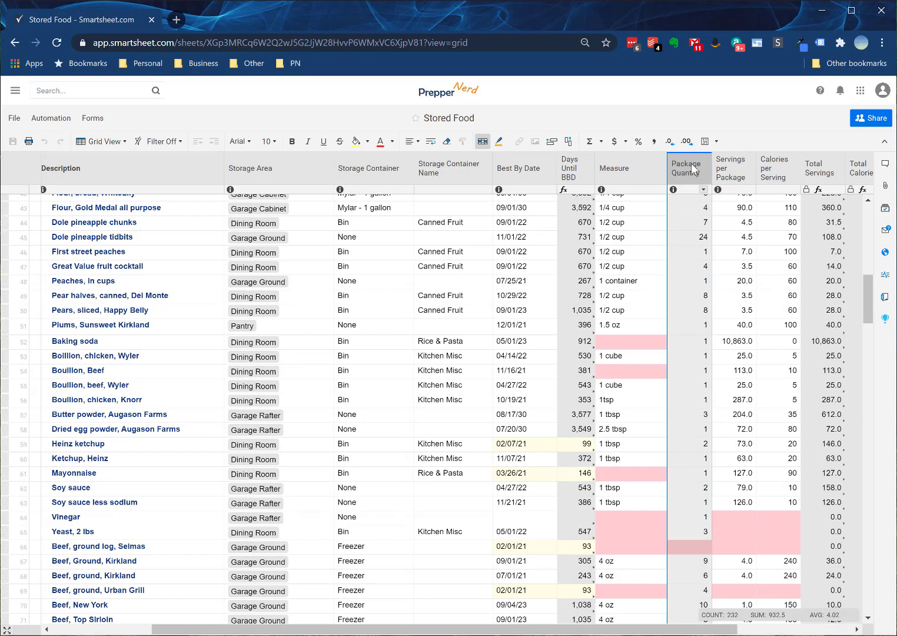
{"action": "left_click", "coordinate": [690, 415]}
{"action": "left_click", "coordinate": [219, 417]}
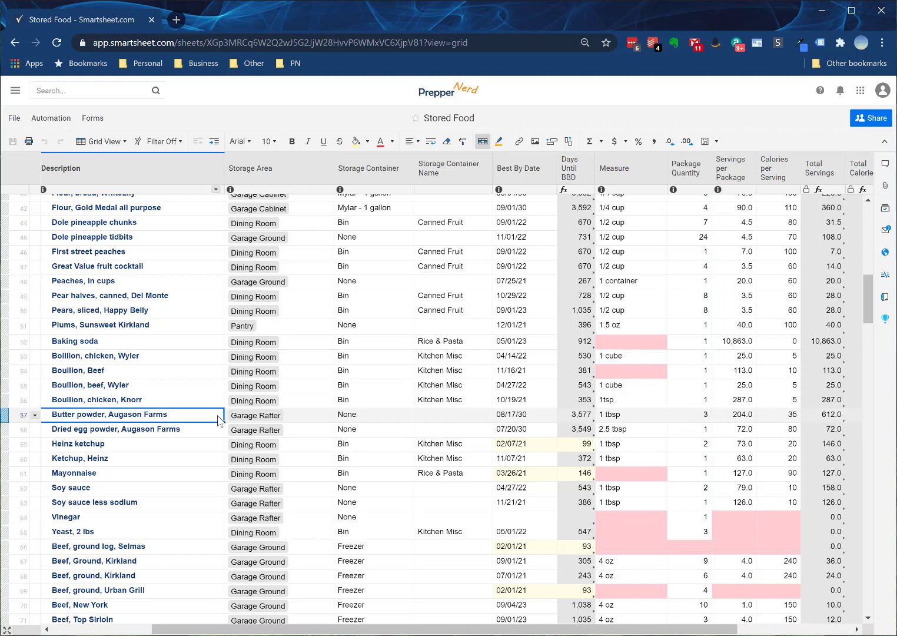
{"action": "left_click", "coordinate": [629, 418]}
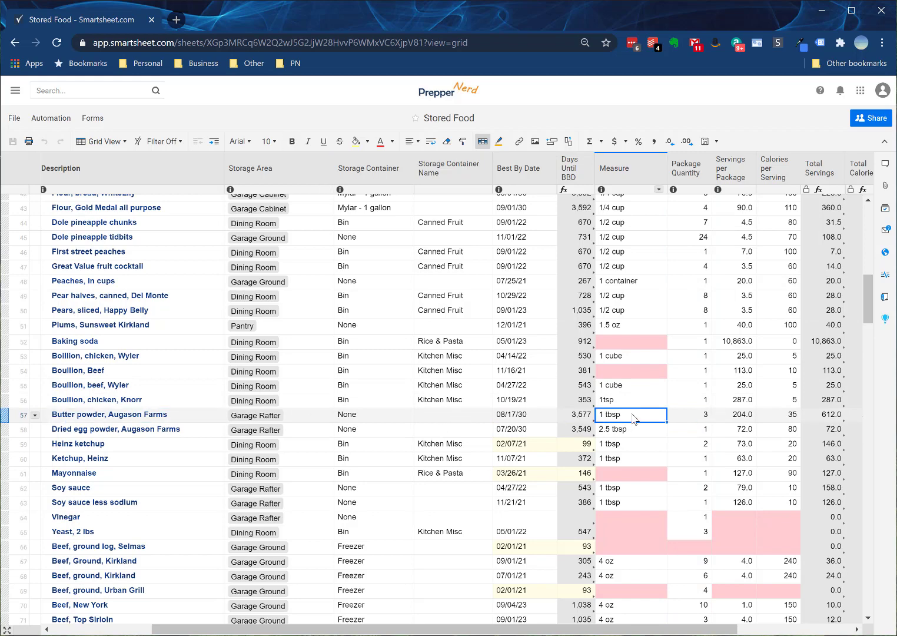
{"action": "left_click", "coordinate": [698, 413]}
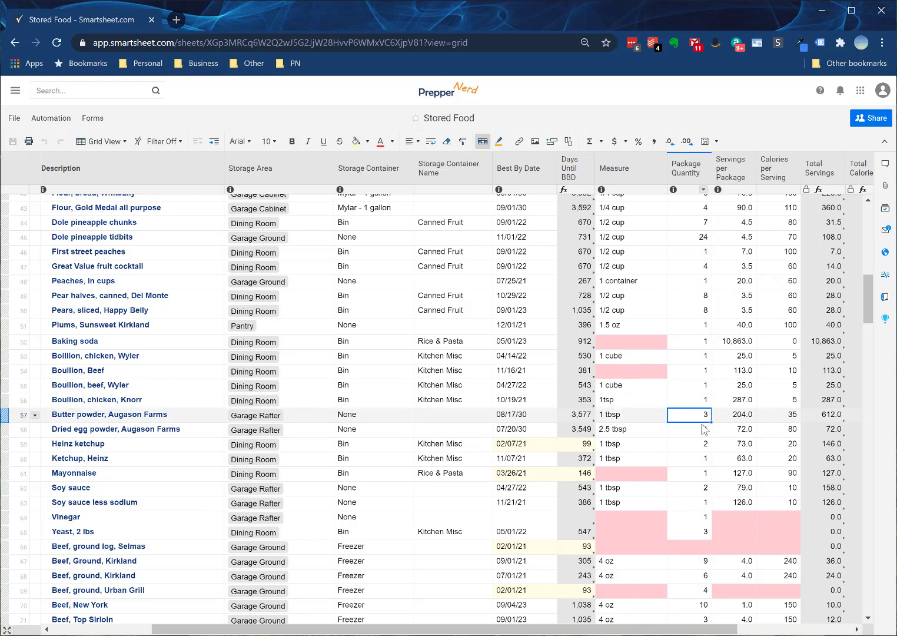
Highlight the Servings per Package column and examine the butter powder's servings per package and calories per serving.
{"action": "left_click", "coordinate": [743, 173]}
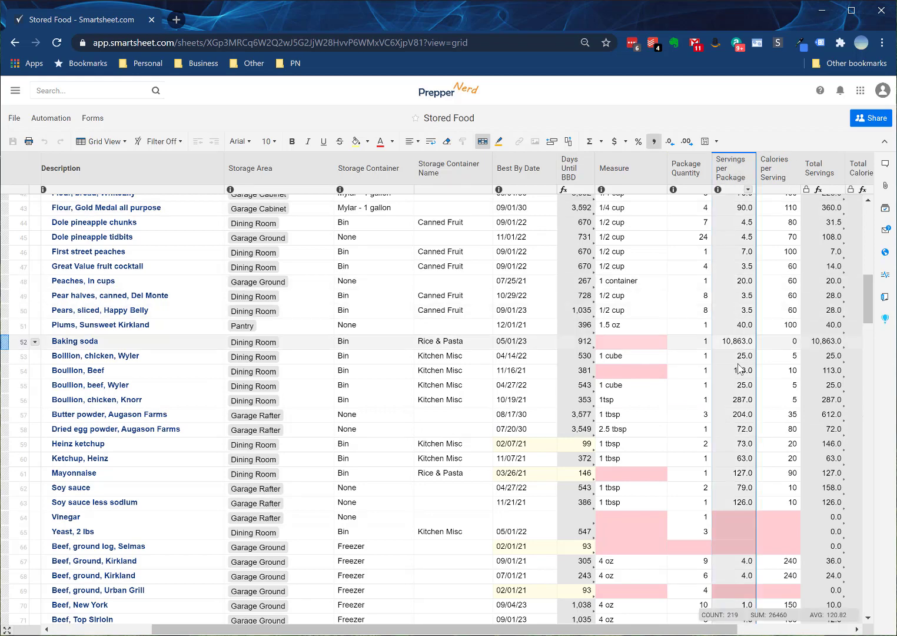
{"action": "left_click", "coordinate": [736, 419]}
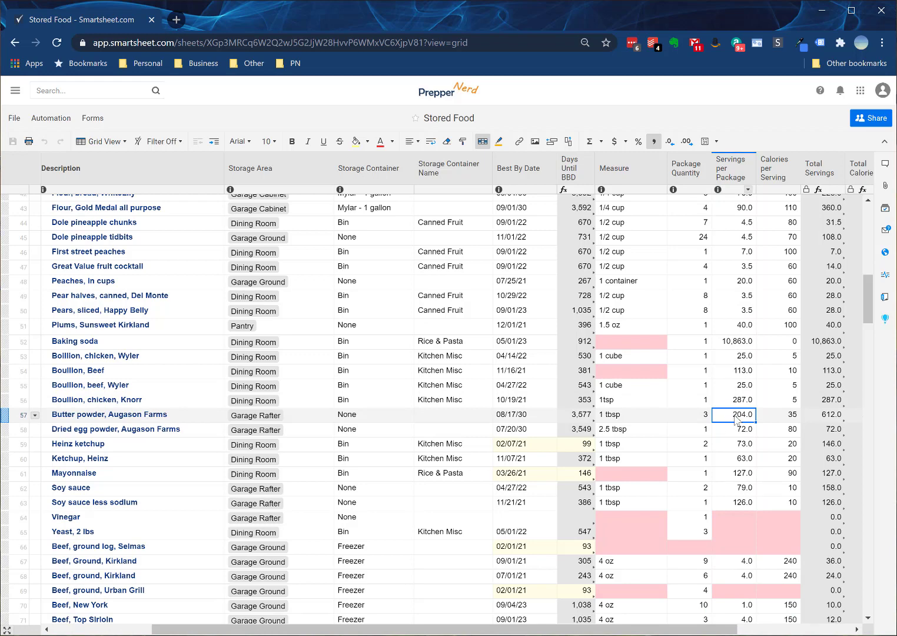
{"action": "left_click", "coordinate": [779, 420]}
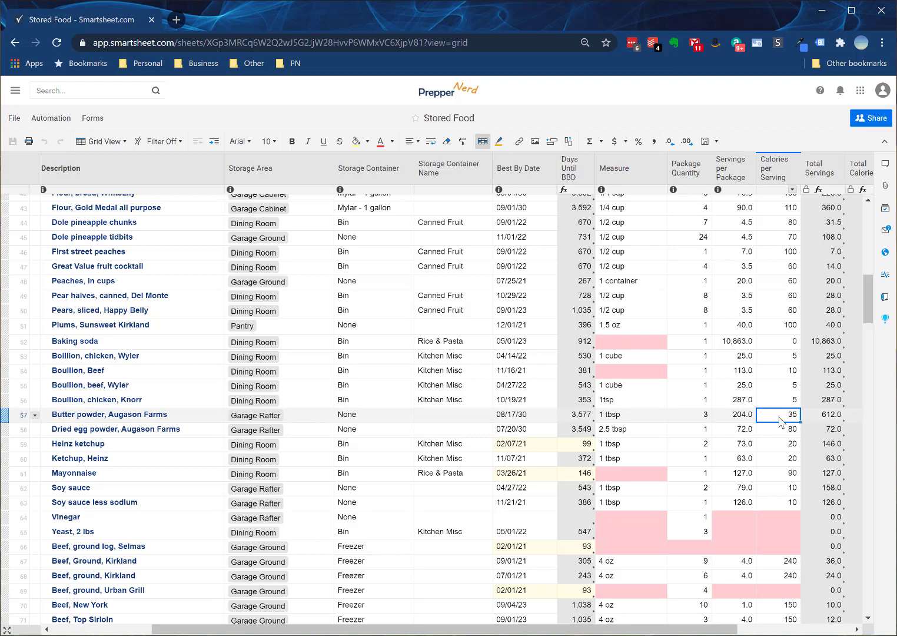
Go through the butter powder's measure, package quantity, servings per package and calories per serving once more in order.
{"action": "left_click", "coordinate": [637, 419]}
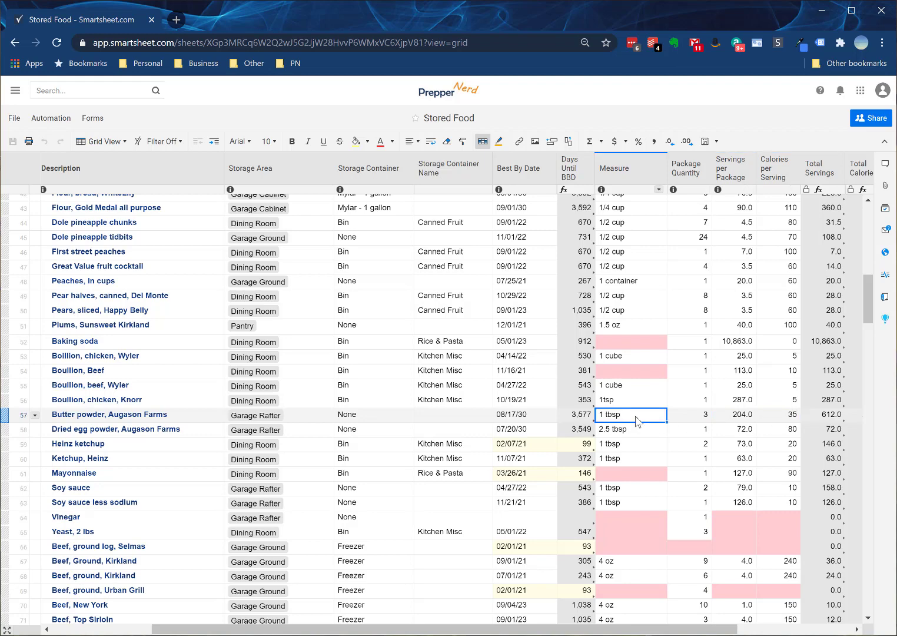
{"action": "left_click", "coordinate": [695, 419]}
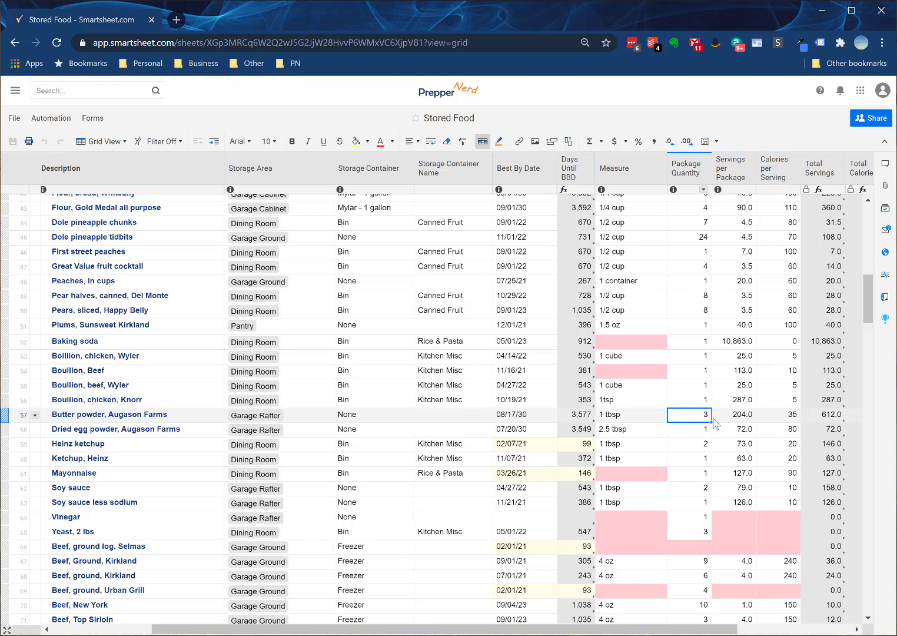
{"action": "left_click", "coordinate": [745, 418]}
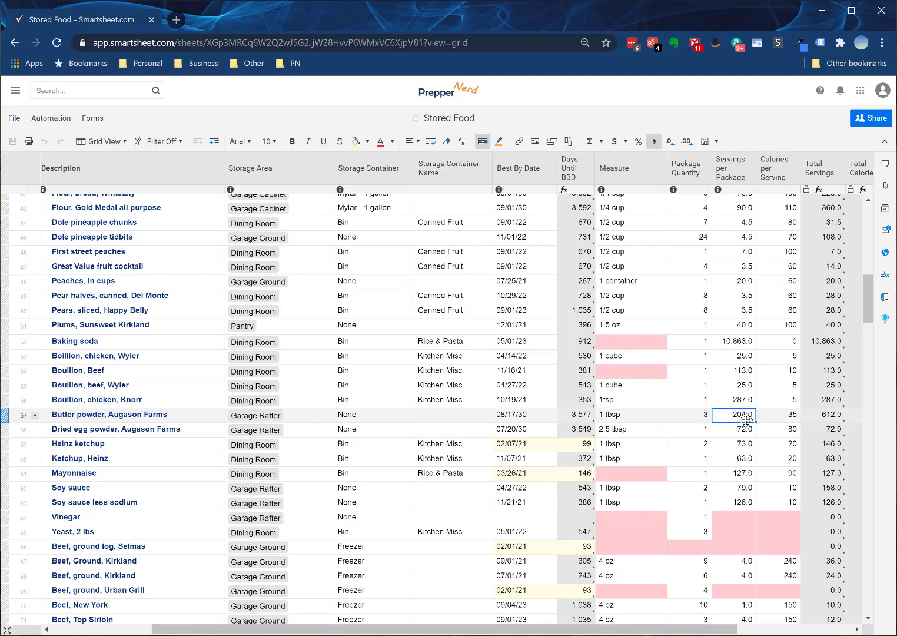
{"action": "left_click", "coordinate": [783, 416]}
Inspect the butter powder's Total Servings formula and its Package Quantity and Servings per Package inputs.
{"action": "left_click_drag", "start_coordinate": [447, 629], "coordinate": [562, 629]}
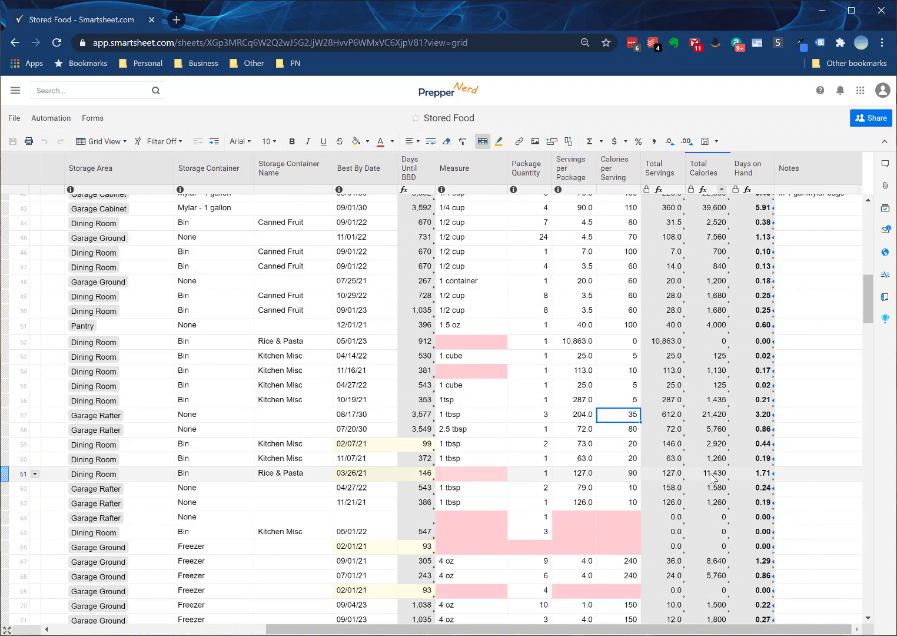
{"action": "left_click", "coordinate": [675, 417]}
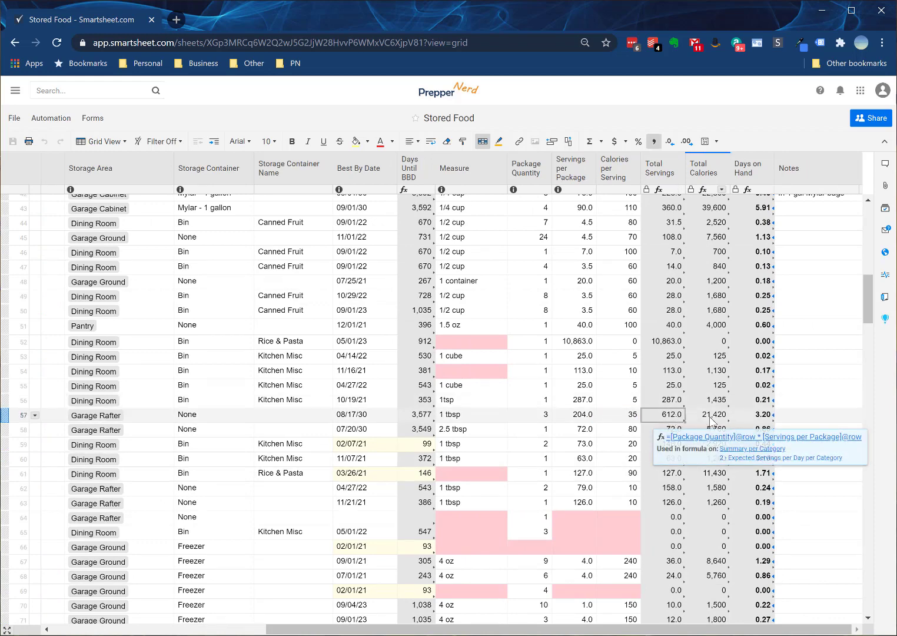
{"action": "left_click", "coordinate": [543, 418]}
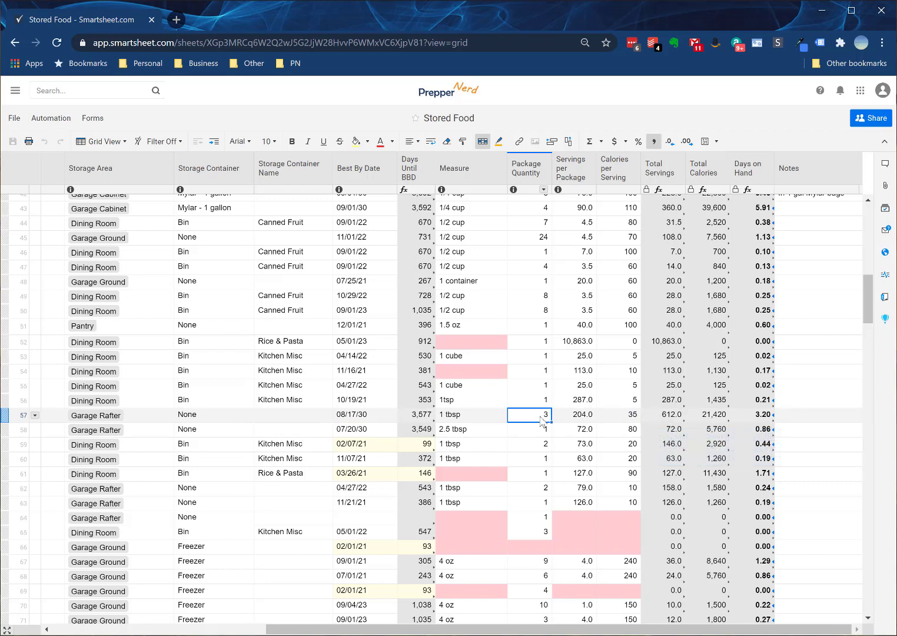
{"action": "left_click", "coordinate": [583, 416]}
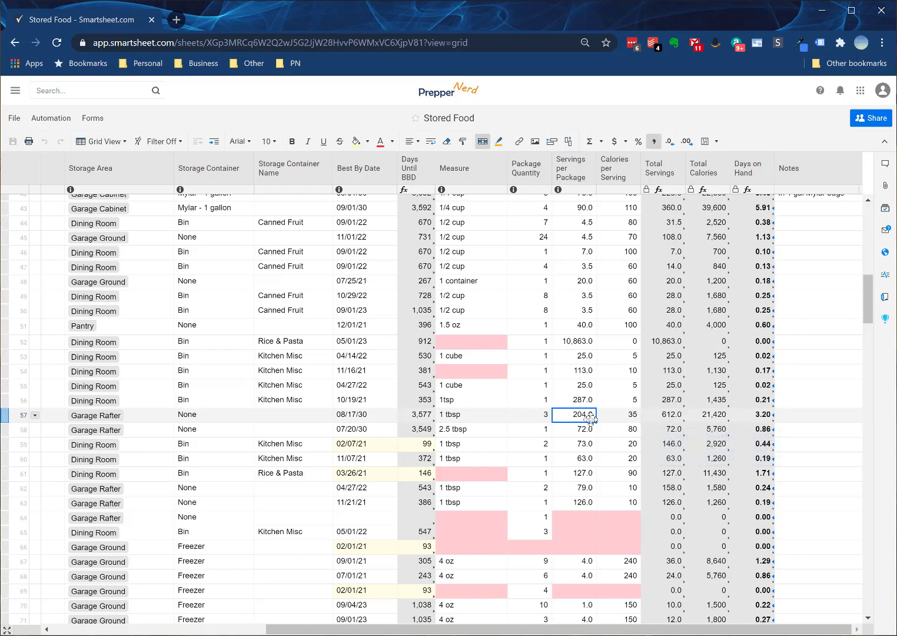
Inspect the butter powder's Total Calories formula with its source cells, and compare it with the Days on Hand cell.
{"action": "left_click", "coordinate": [714, 417]}
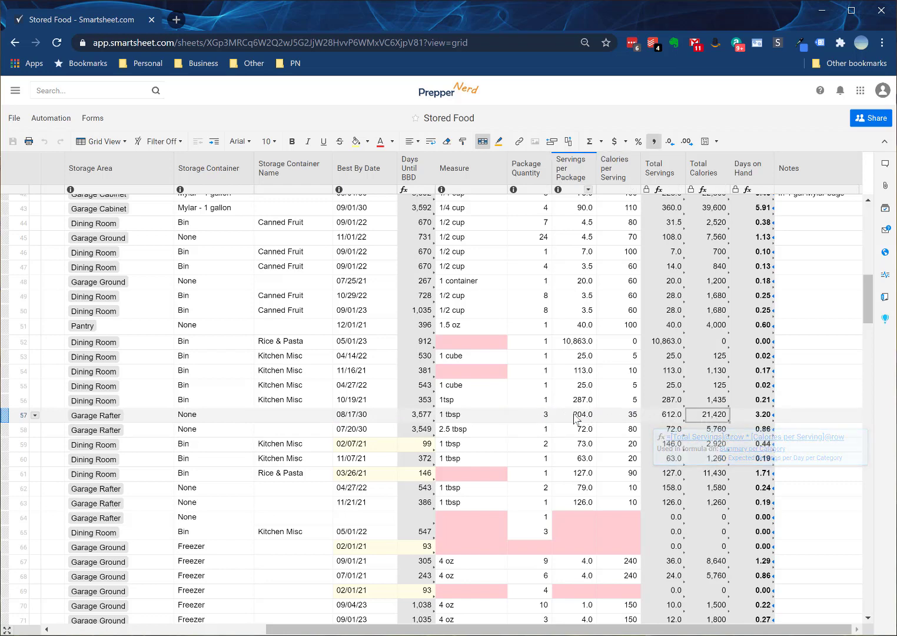
{"action": "left_click", "coordinate": [657, 418]}
{"action": "left_click", "coordinate": [617, 418]}
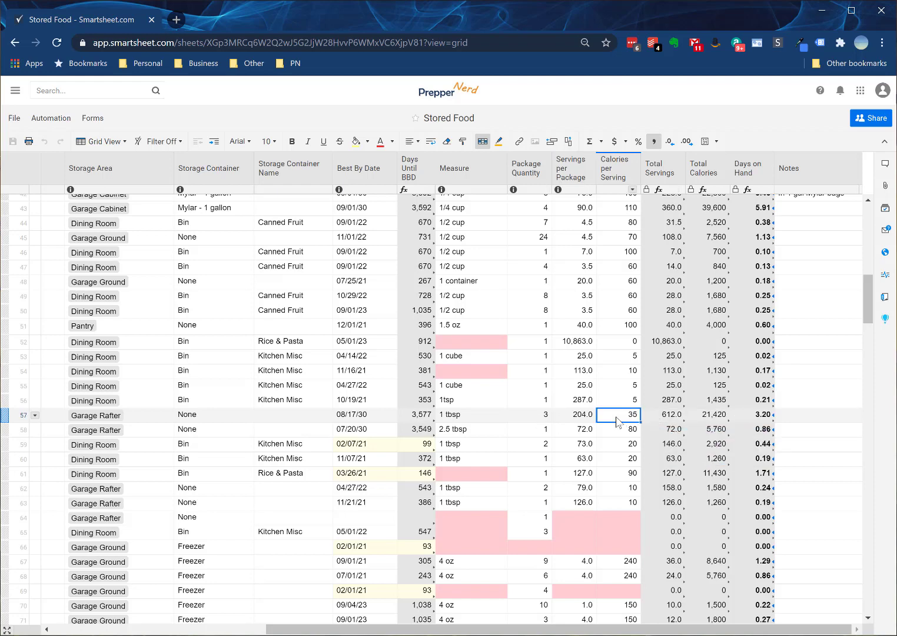
{"action": "left_click", "coordinate": [762, 417]}
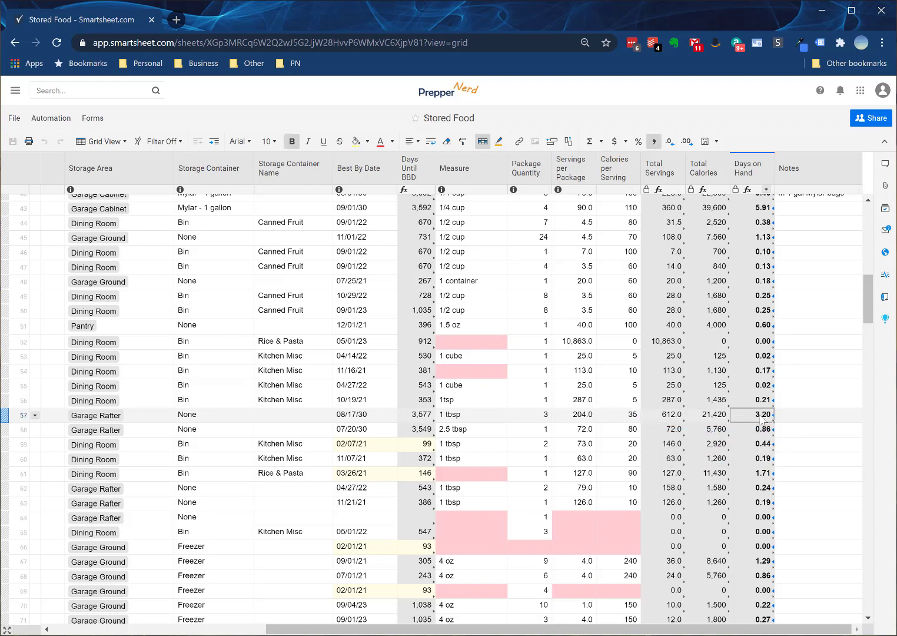
{"action": "left_click", "coordinate": [704, 415]}
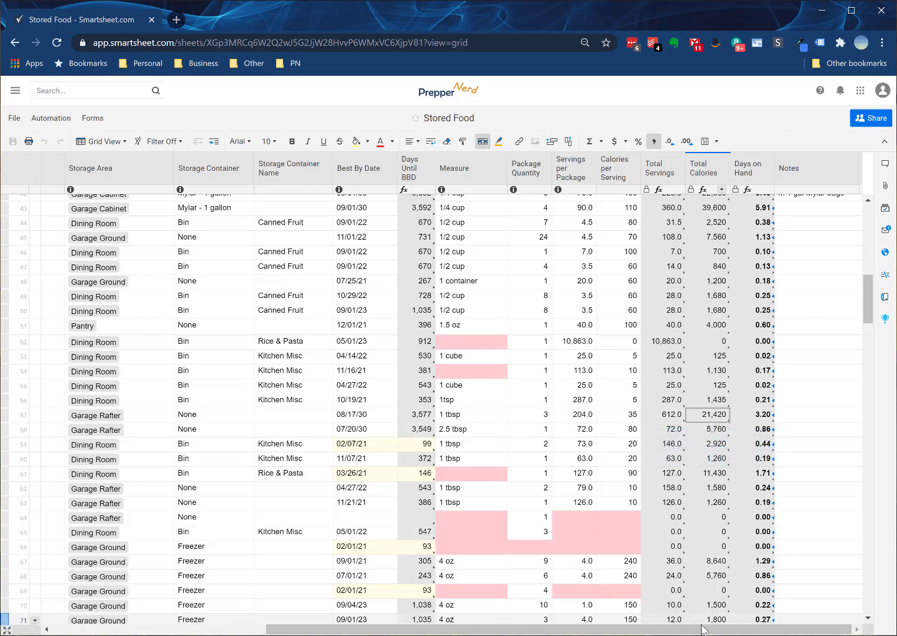
Return to the Category and Description columns and browse the rows down to the snacks and soups.
{"action": "scroll", "coordinate": [603, 612], "scroll_direction": "left", "scroll_amount": 2}
{"action": "scroll", "coordinate": [603, 613], "scroll_direction": "left", "scroll_amount": 5}
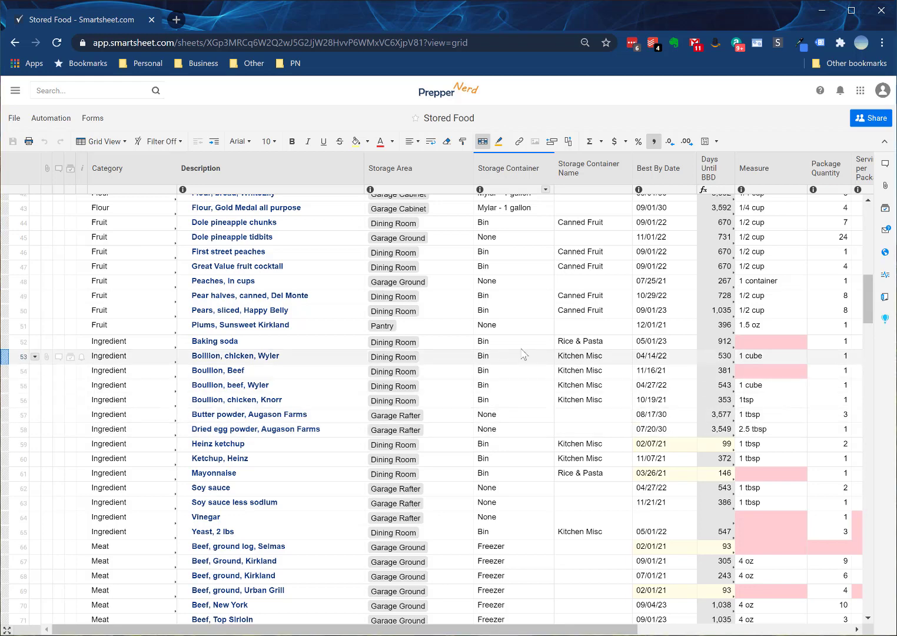
{"action": "scroll", "coordinate": [321, 397], "scroll_direction": "down", "scroll_amount": 5}
{"action": "scroll", "coordinate": [321, 398], "scroll_direction": "down", "scroll_amount": 15}
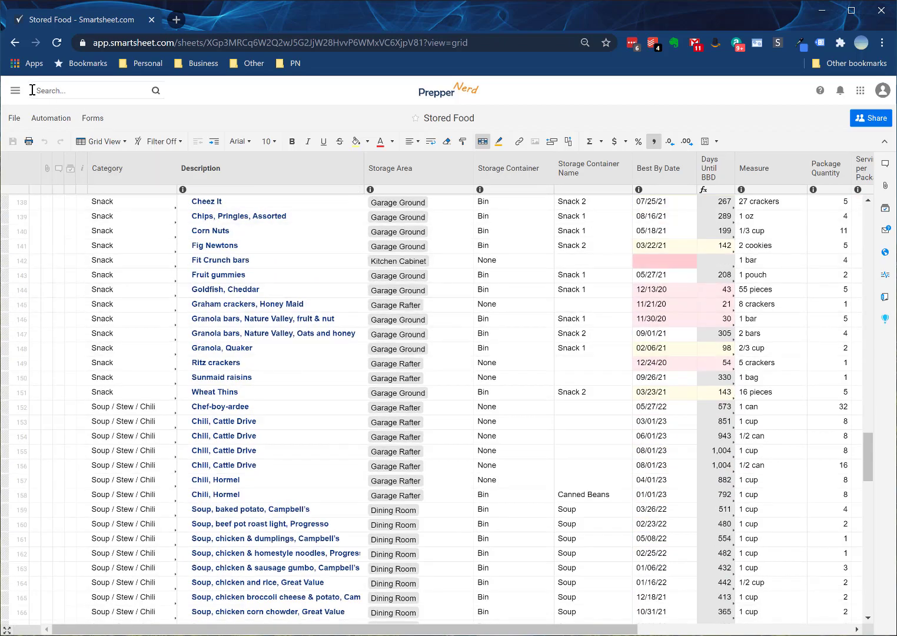
{"action": "left_click", "coordinate": [15, 43]}
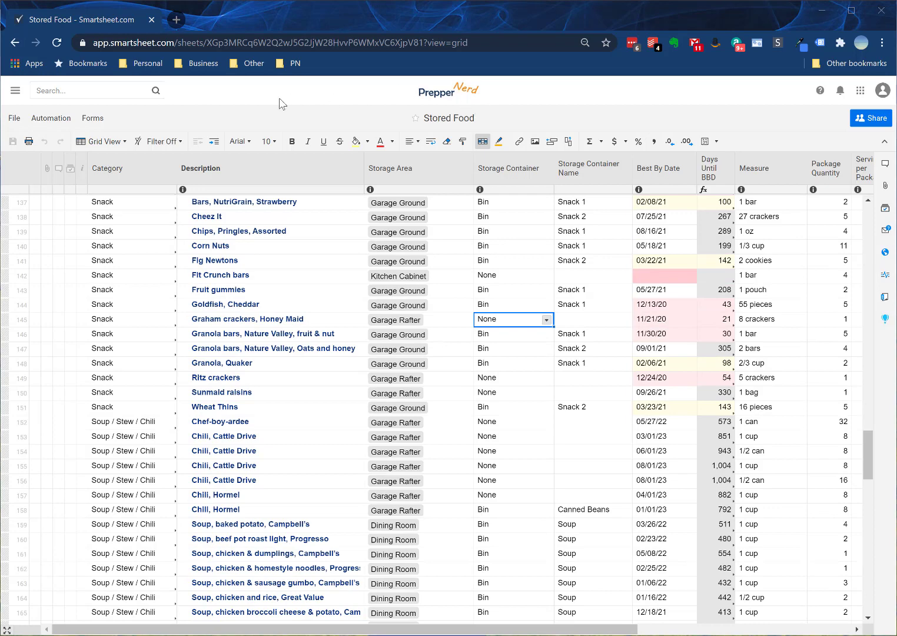
Review the saved filters, apply the BBD < 1 year filter and look through the matching foods from the first row.
{"action": "left_click", "coordinate": [162, 146]}
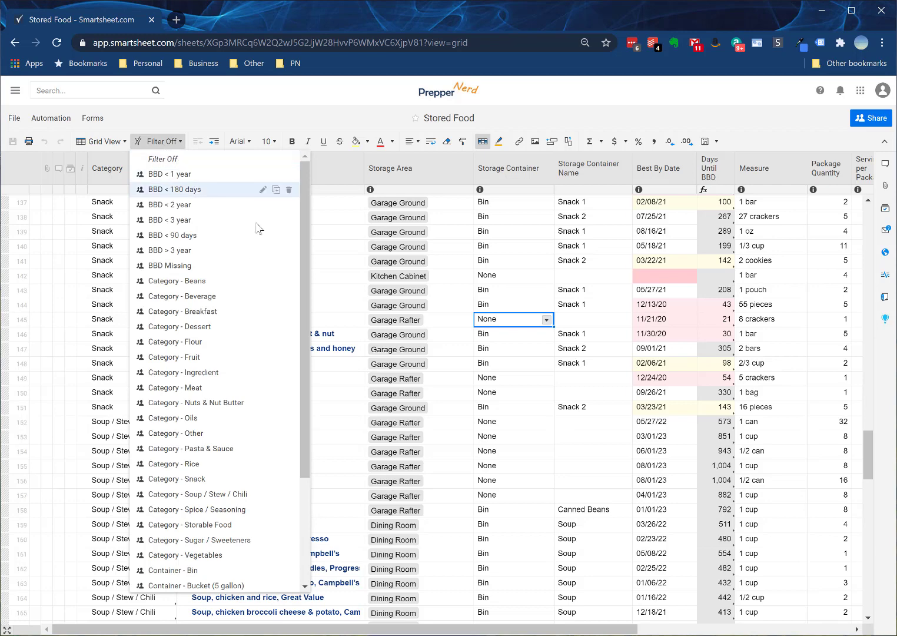
{"action": "left_click_drag", "start_coordinate": [304, 290], "coordinate": [295, 270]}
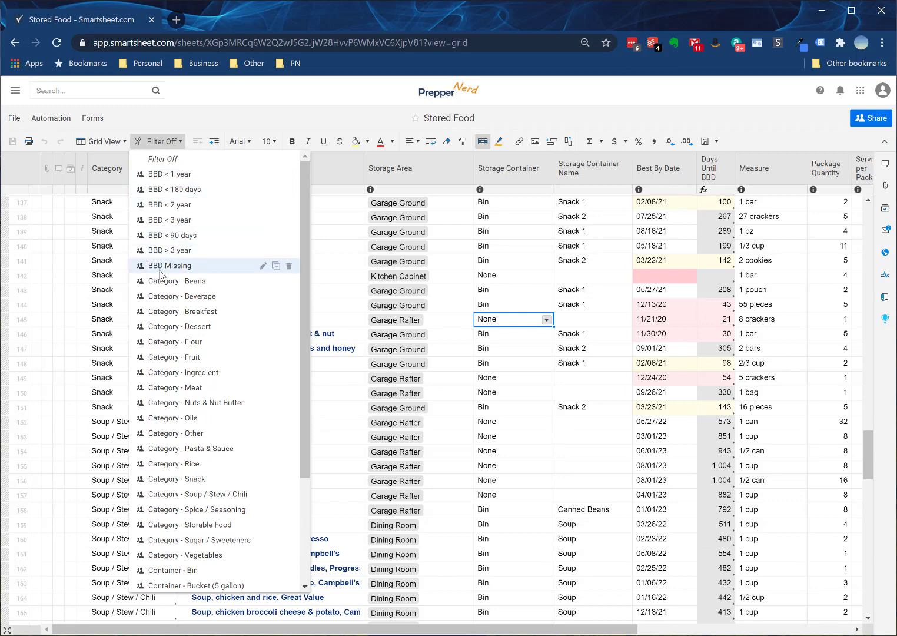
{"action": "left_click", "coordinate": [181, 176]}
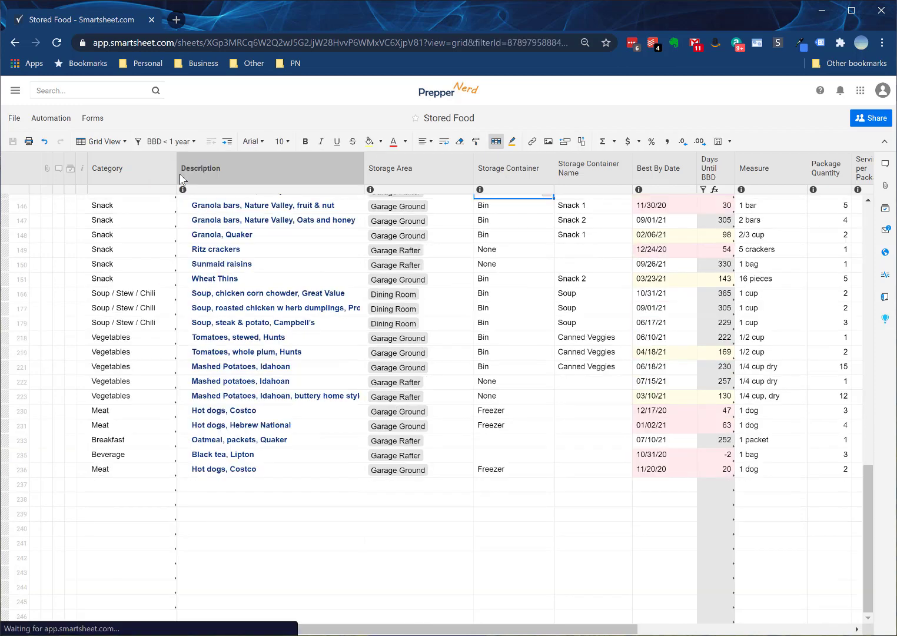
{"action": "scroll", "coordinate": [299, 369], "scroll_direction": "up", "scroll_amount": 6}
{"action": "scroll", "coordinate": [299, 369], "scroll_direction": "up", "scroll_amount": 4}
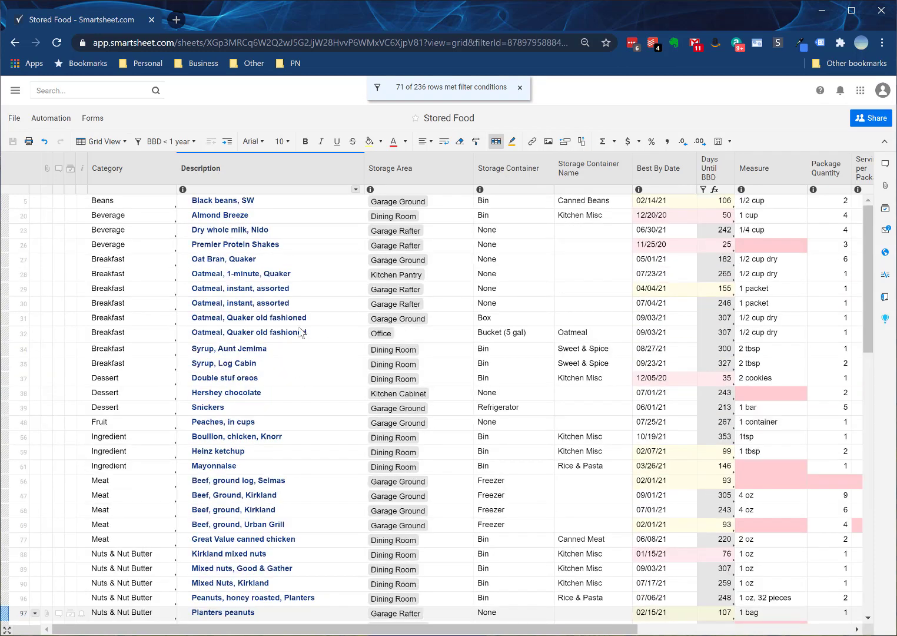
Switch the sheet's filter to BBD > 3 year.
{"action": "left_click", "coordinate": [162, 143]}
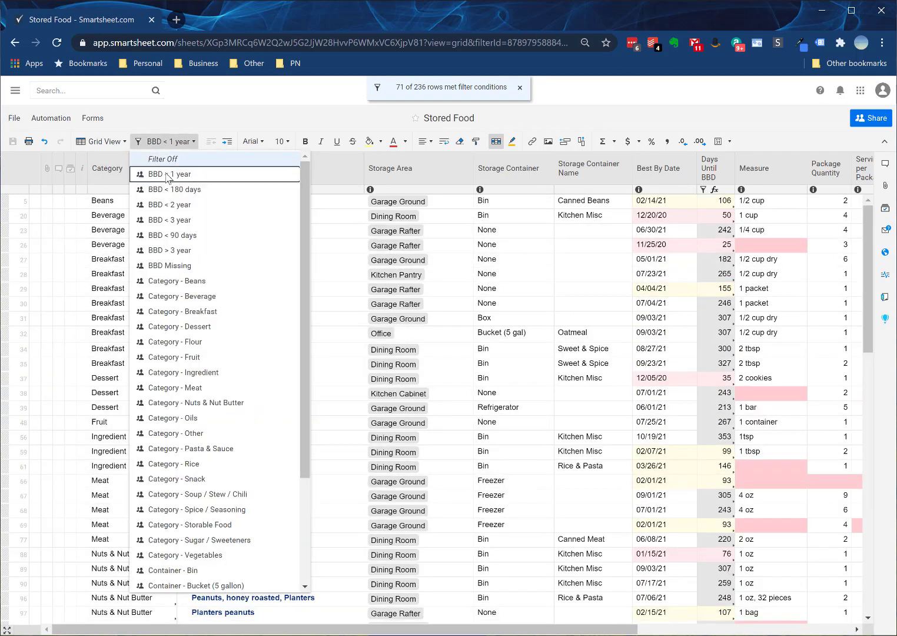
{"action": "left_click", "coordinate": [177, 251]}
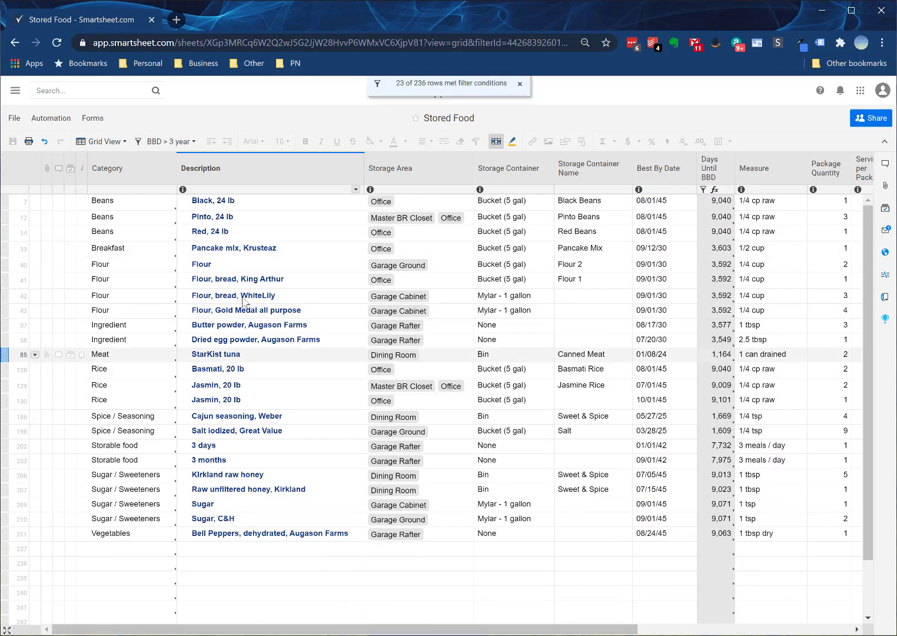
Filter the sheet with the saved Category - Breakfast filter, and switch to Category - Meat to view those foods.
{"action": "left_click", "coordinate": [159, 143]}
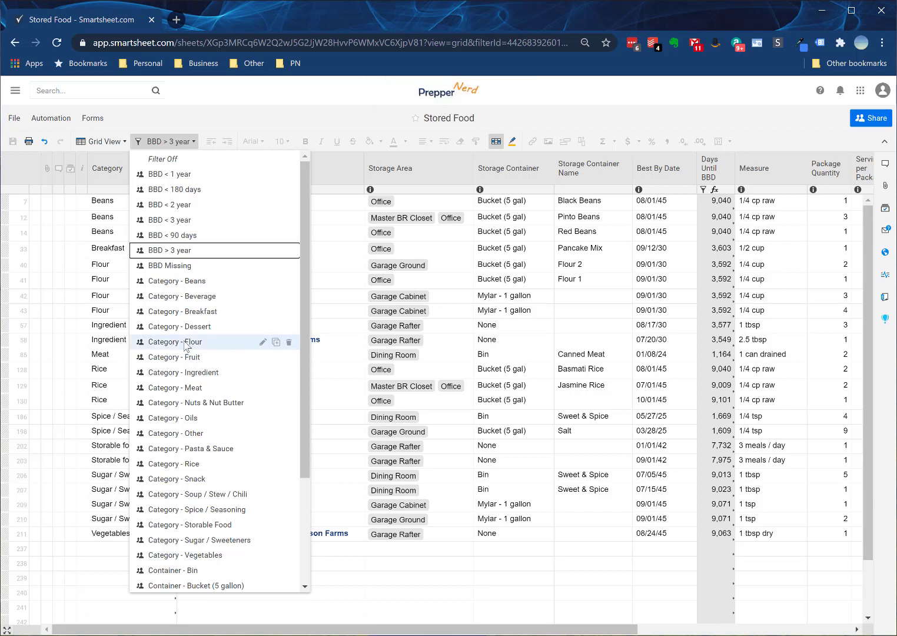
{"action": "left_click", "coordinate": [190, 315]}
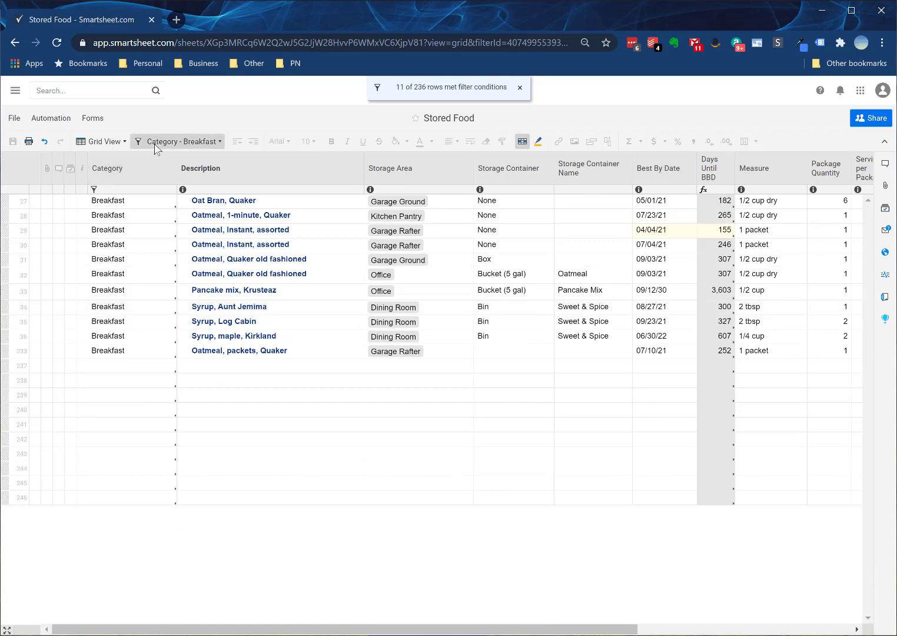
{"action": "left_click", "coordinate": [180, 141]}
{"action": "left_click", "coordinate": [174, 387]}
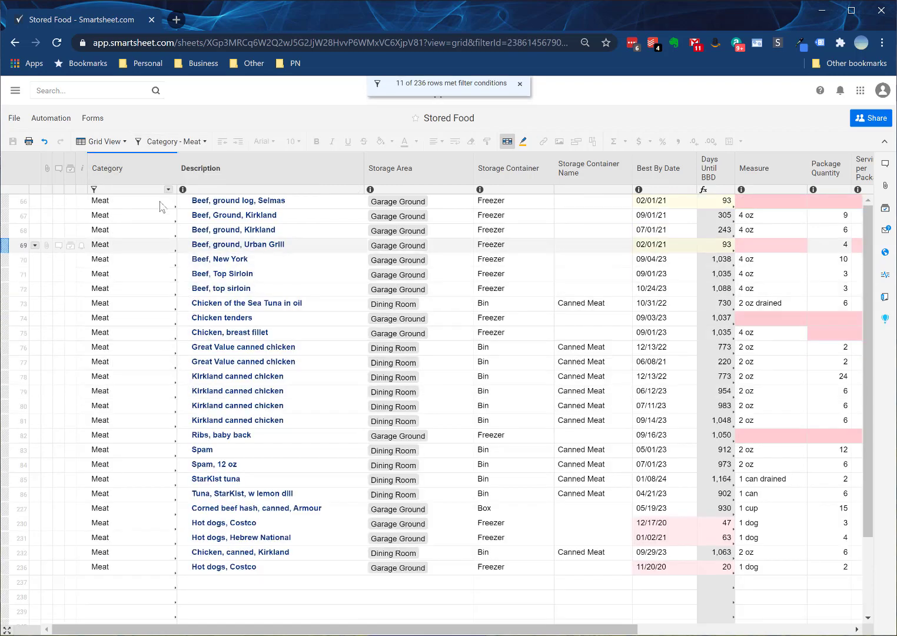
Look through the list of saved filters for best-by date, category, container and storage area, and close it unchanged.
{"action": "left_click", "coordinate": [158, 144]}
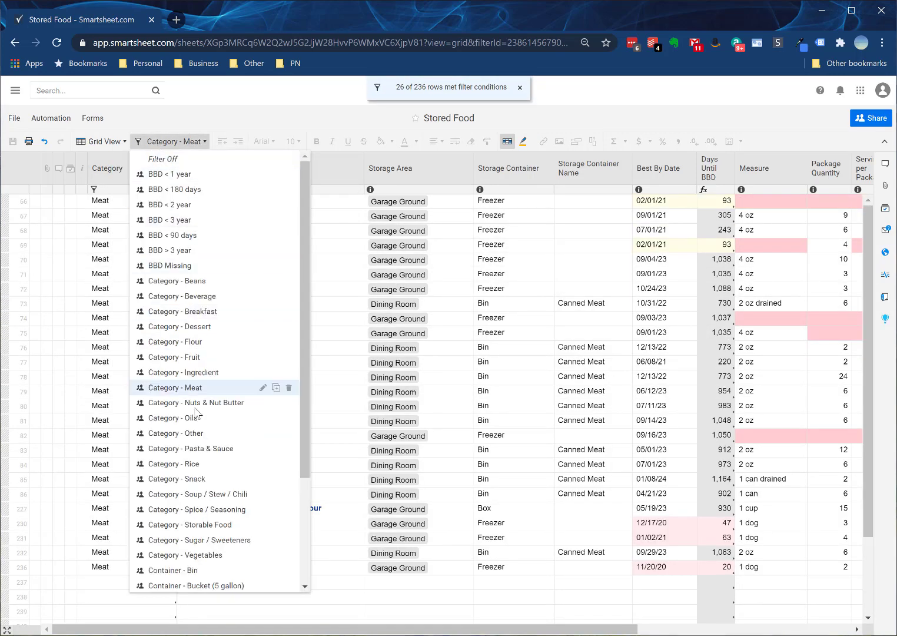
{"action": "scroll", "coordinate": [205, 491], "scroll_direction": "down", "scroll_amount": 3}
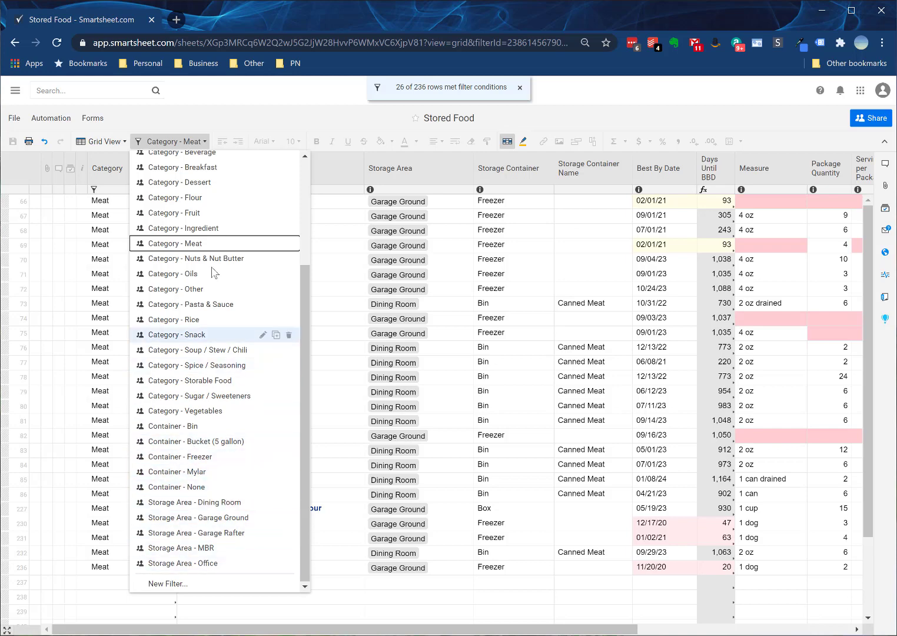
{"action": "left_click", "coordinate": [186, 142]}
{"action": "left_click", "coordinate": [186, 141]}
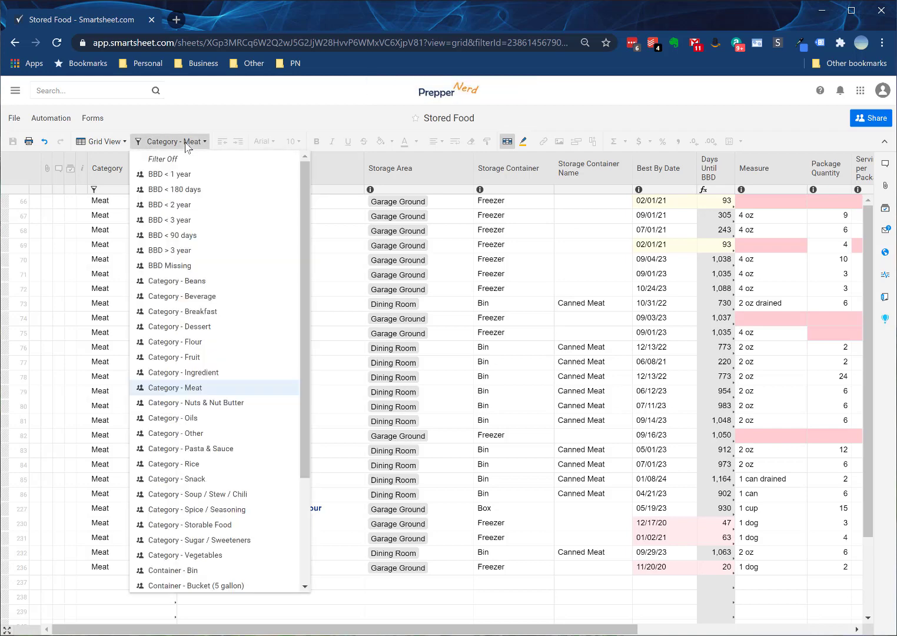
{"action": "scroll", "coordinate": [203, 344], "scroll_direction": "down", "scroll_amount": 1}
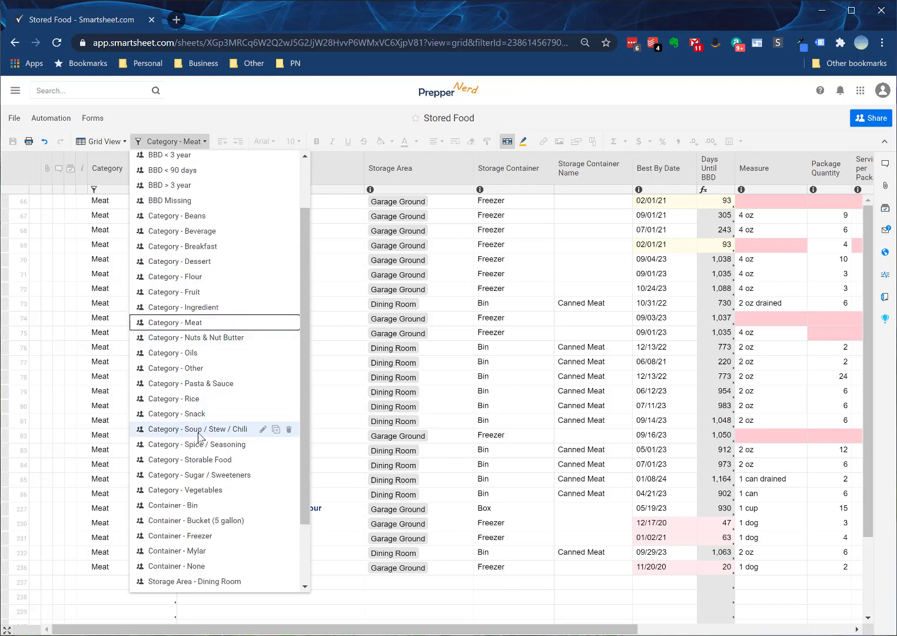
{"action": "scroll", "coordinate": [199, 436], "scroll_direction": "up", "scroll_amount": 1}
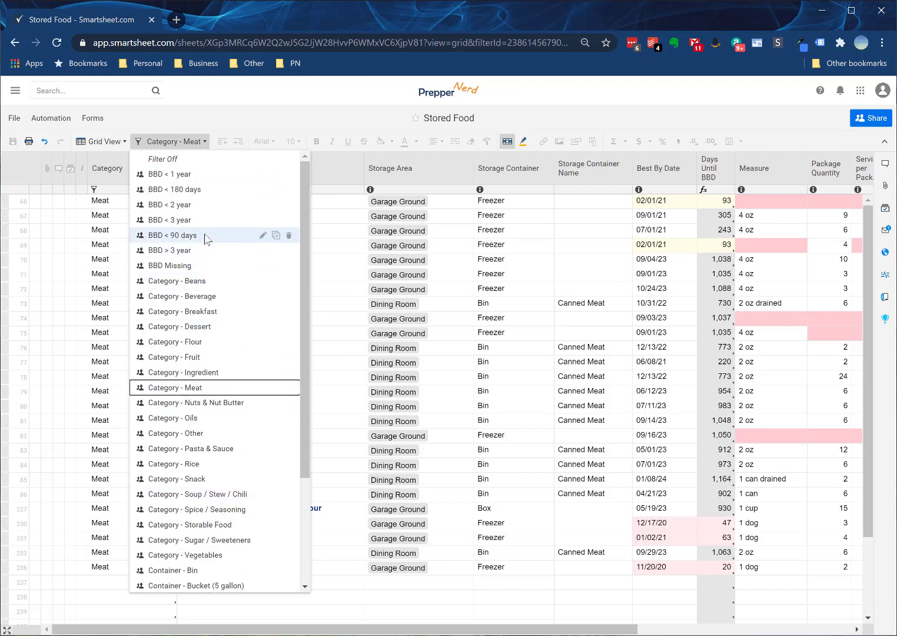
{"action": "left_click", "coordinate": [196, 145]}
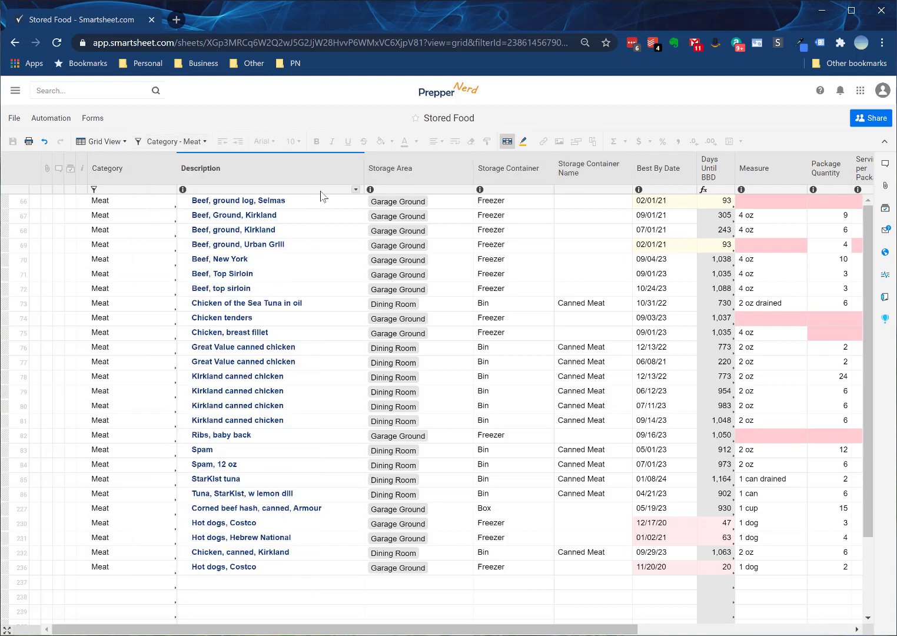
Turn the sheet's filter off and select the Description cell in the first row.
{"action": "left_click", "coordinate": [170, 142]}
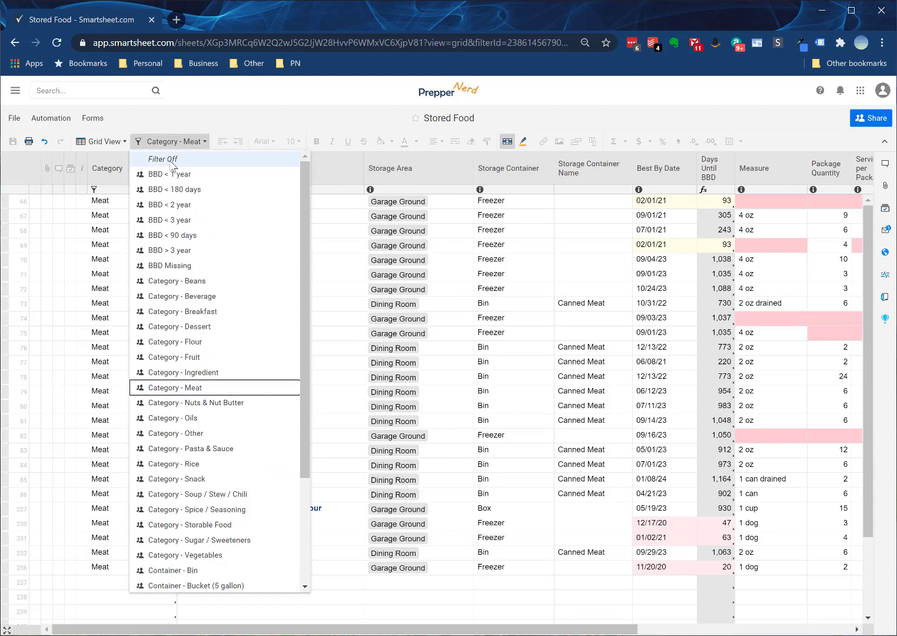
{"action": "left_click", "coordinate": [171, 165]}
{"action": "left_click", "coordinate": [256, 203]}
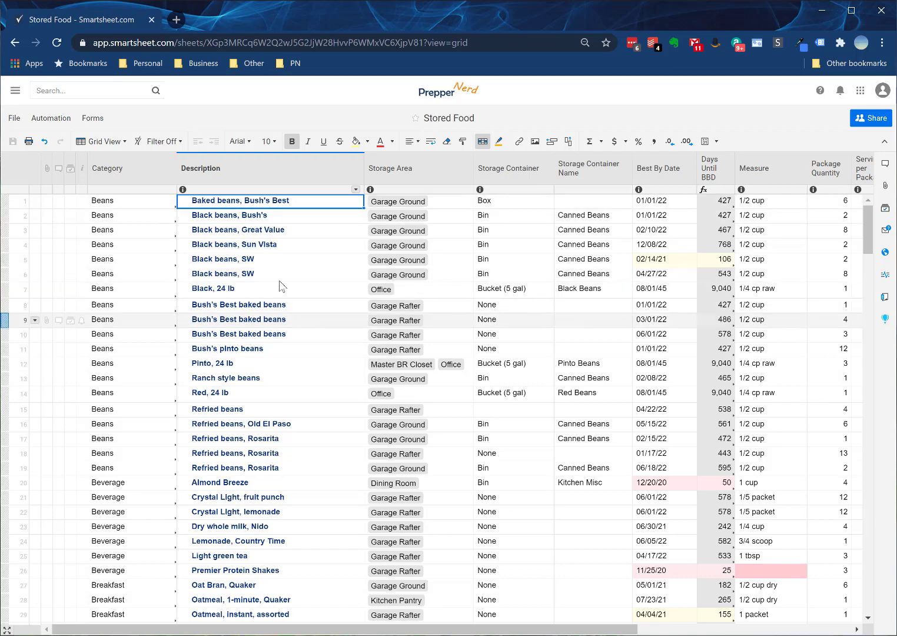
Search the whole sheet for "rice" and go to the next match.
{"action": "key", "text": "ctrl+f"}
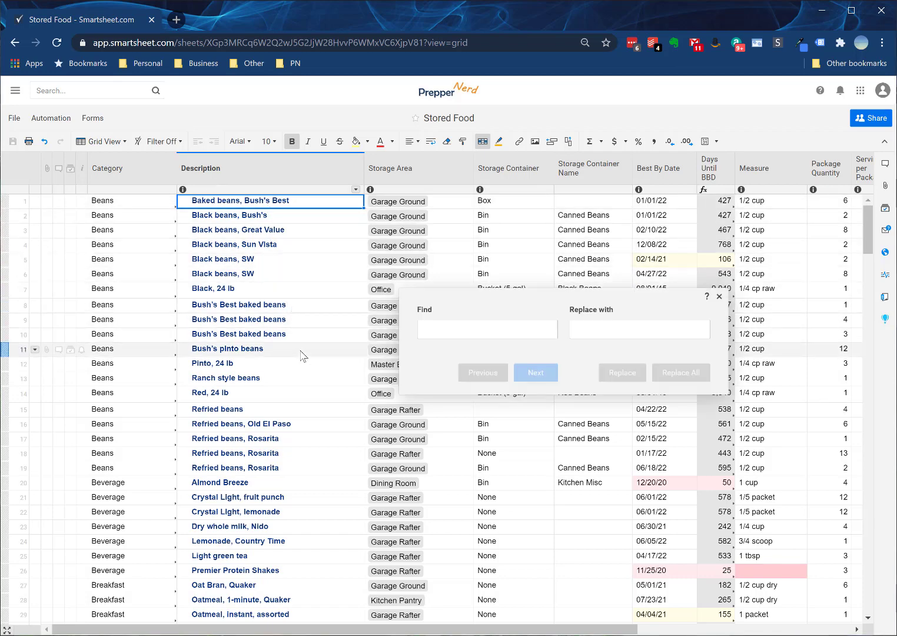
{"action": "type", "text": "rick"}
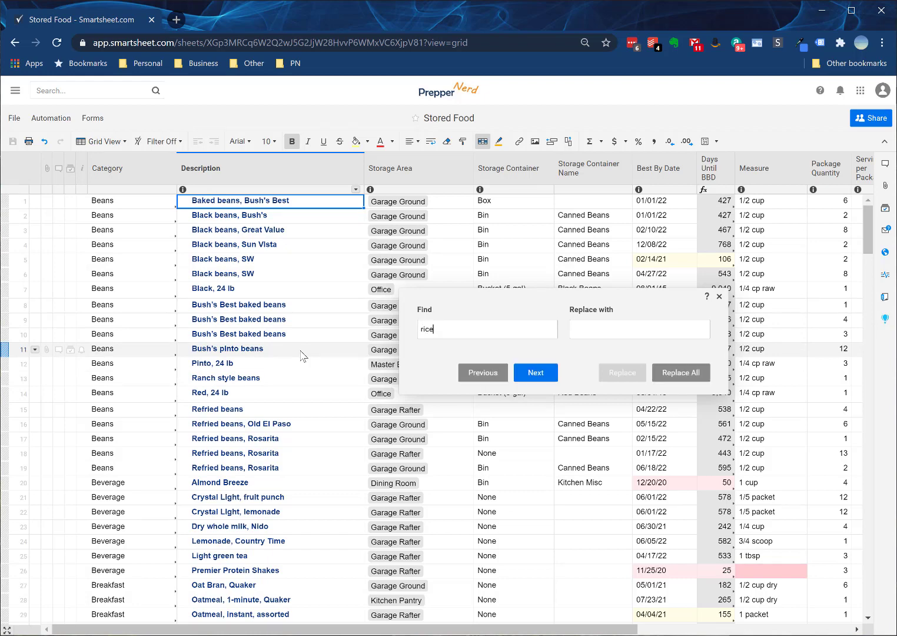
{"action": "left_click", "coordinate": [526, 372]}
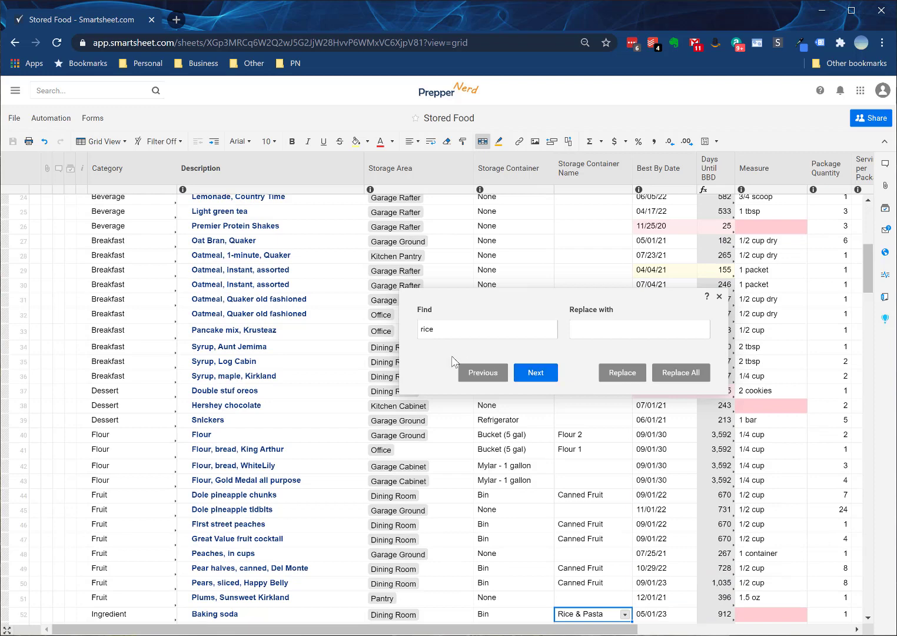
Search only the Description column for "rice", look at the surrounding rows, and close the find dialog.
{"action": "left_click", "coordinate": [300, 165]}
{"action": "key", "text": "ctrl+f"}
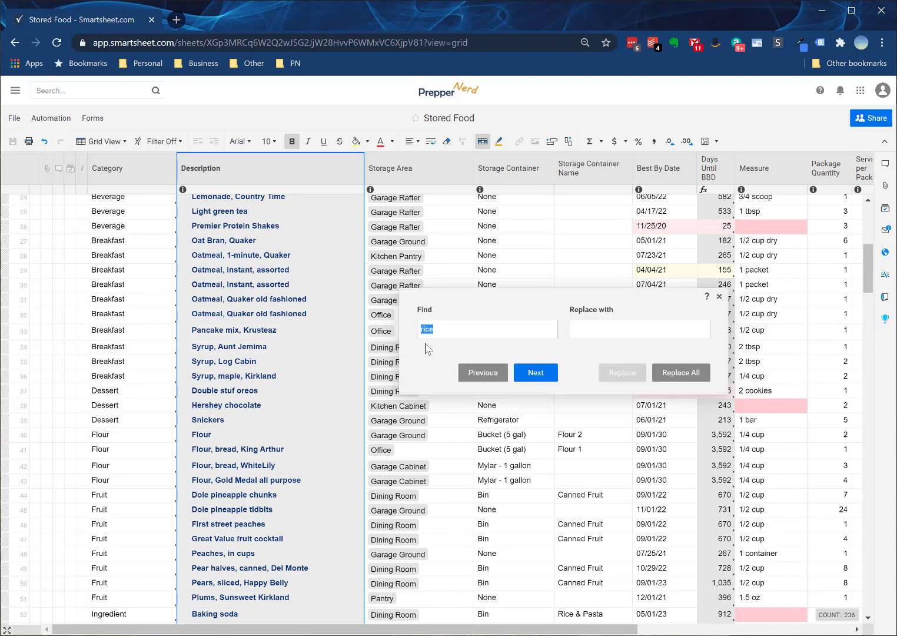
{"action": "left_click", "coordinate": [527, 371]}
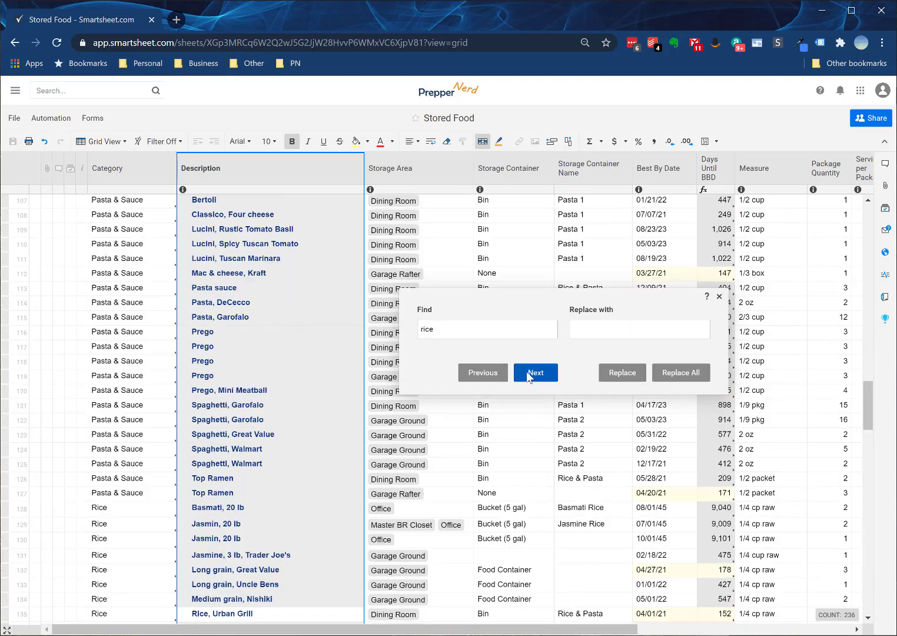
{"action": "scroll", "coordinate": [273, 498], "scroll_direction": "down", "scroll_amount": 4}
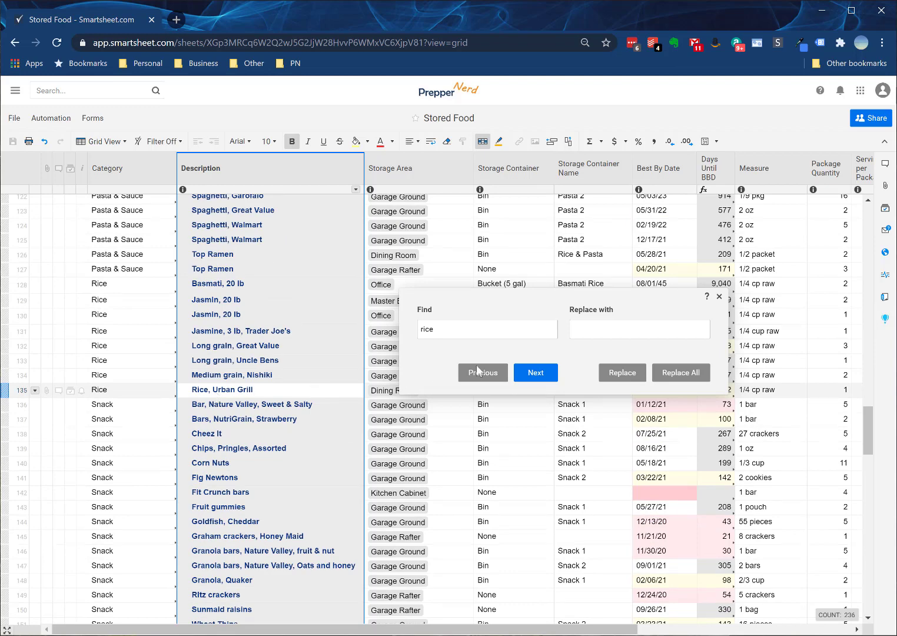
{"action": "left_click", "coordinate": [719, 297]}
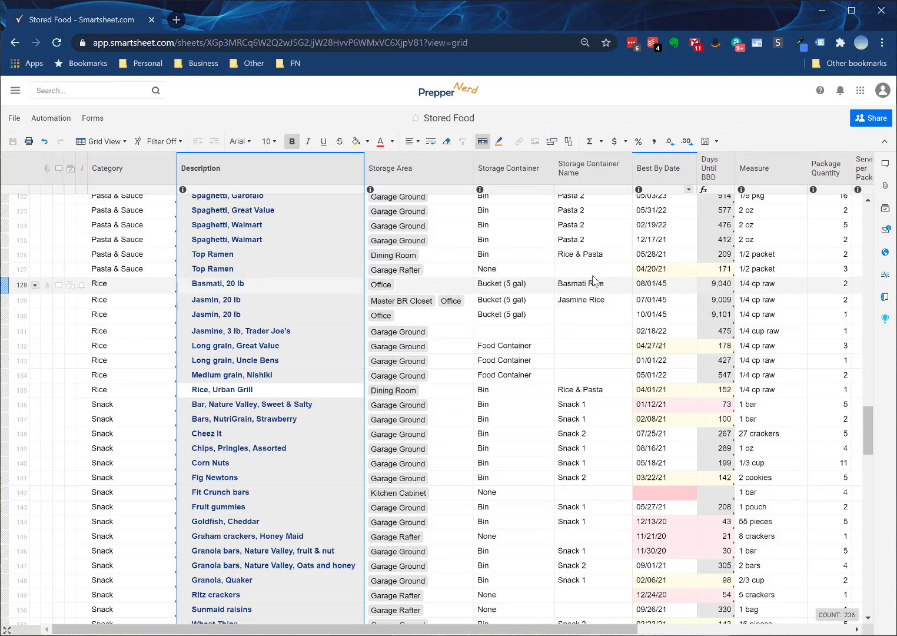
{"action": "left_click", "coordinate": [424, 269]}
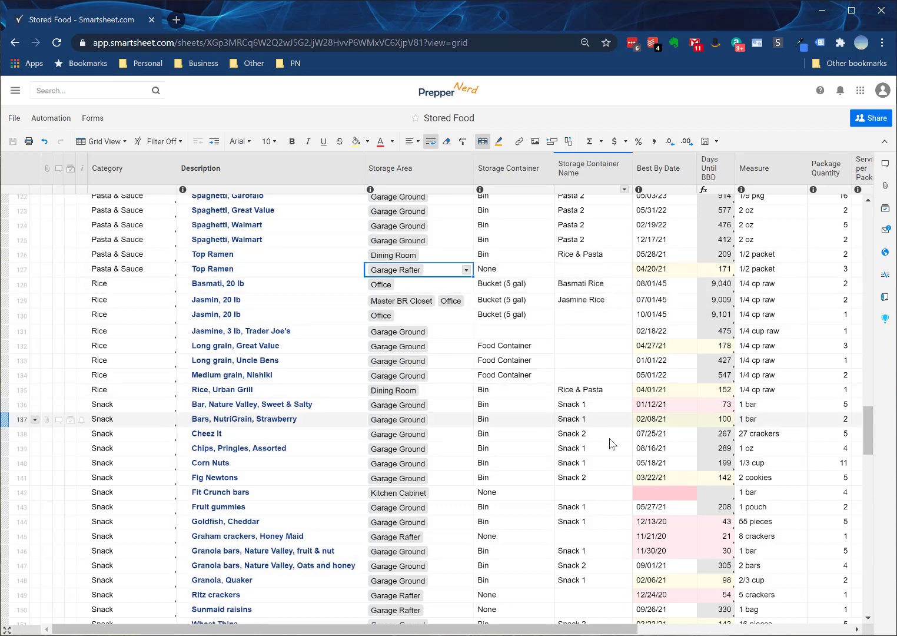
Examine the colour highlighting of best-by cells for Fig Newtons, Rice, Urban Grill, Goldfish, Cheddar and Fit Crunch bars.
{"action": "left_click", "coordinate": [660, 480]}
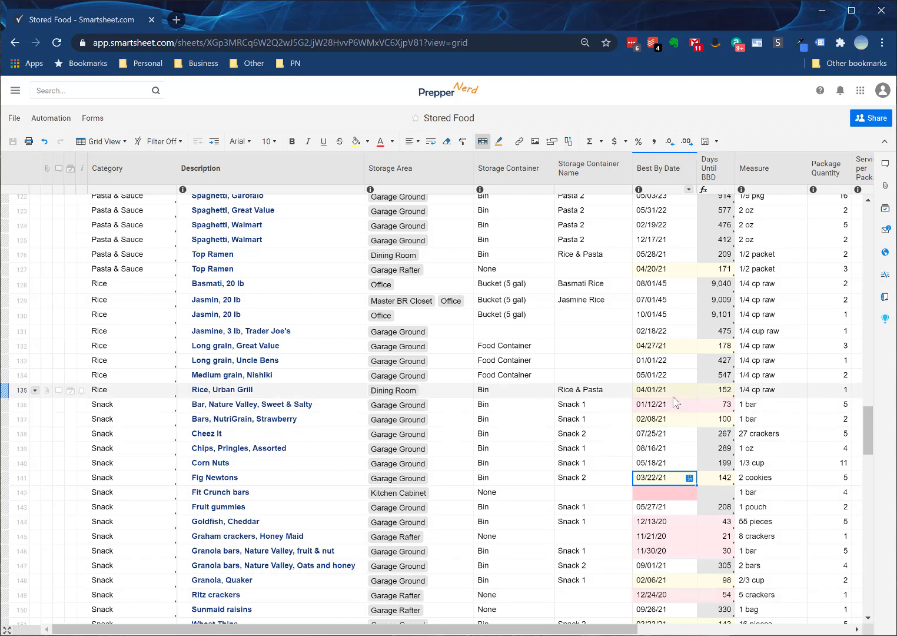
{"action": "left_click_drag", "start_coordinate": [671, 393], "coordinate": [703, 395]}
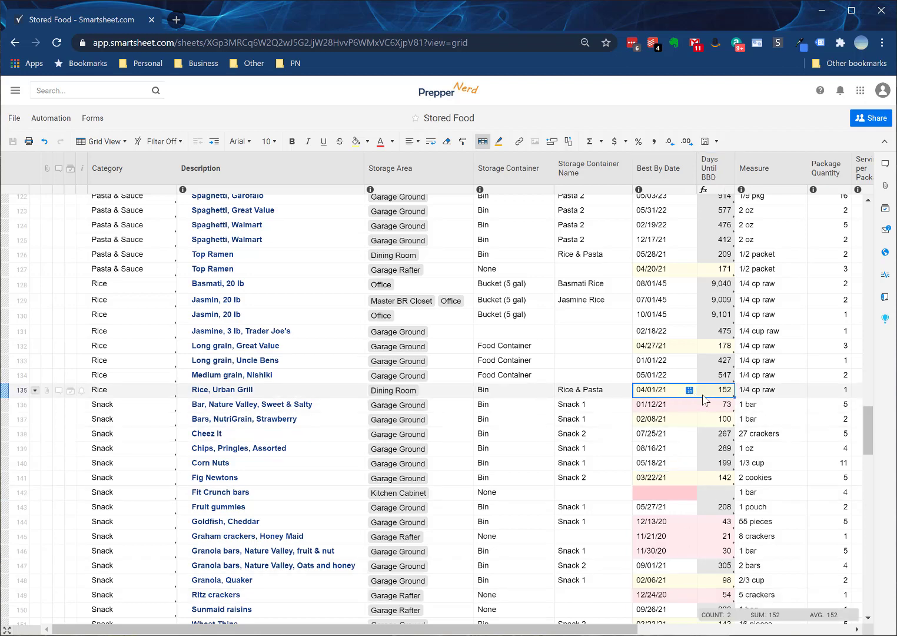
{"action": "left_click", "coordinate": [681, 526]}
{"action": "left_click_drag", "start_coordinate": [683, 529], "coordinate": [721, 525]}
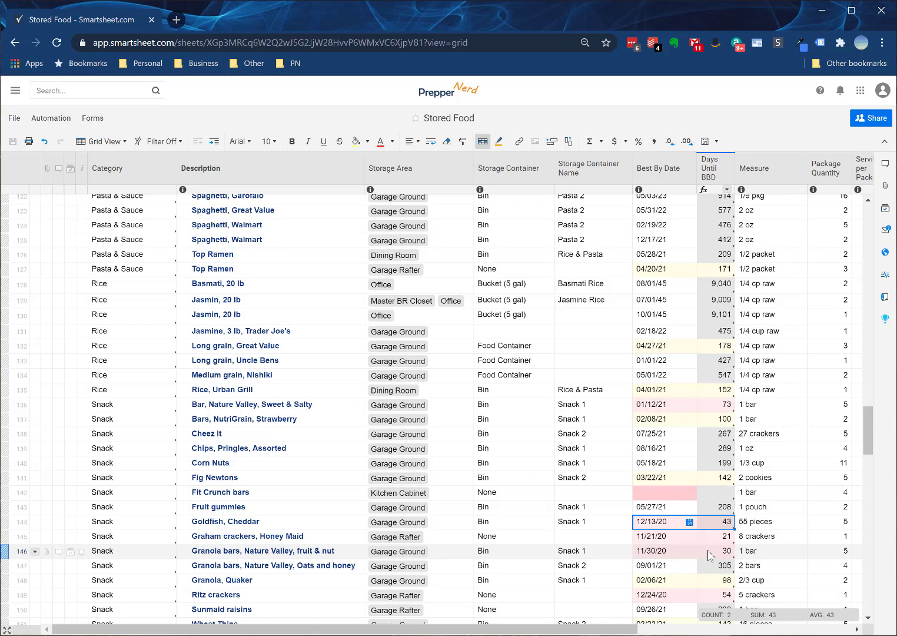
{"action": "left_click", "coordinate": [665, 493]}
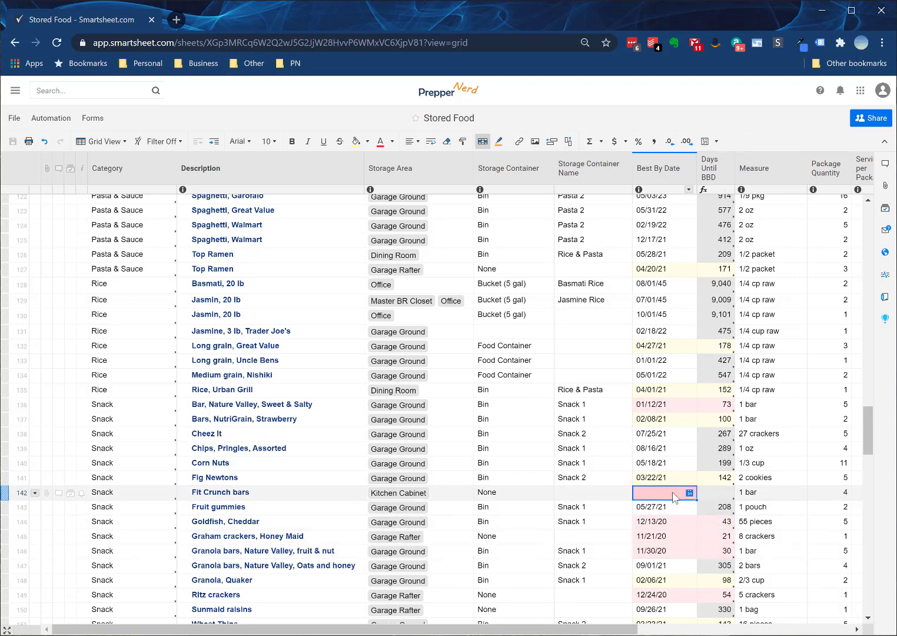
Browse the serving columns and the spice rows to examine the highlighted blank Measure and Servings per Package cells.
{"action": "left_click_drag", "start_coordinate": [612, 629], "coordinate": [710, 629]}
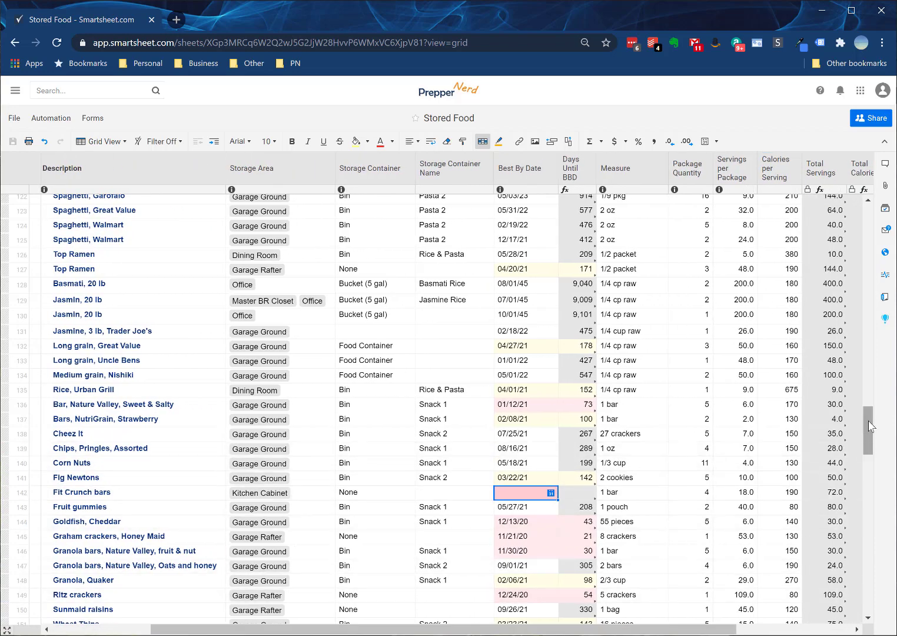
{"action": "scroll", "coordinate": [868, 420], "scroll_direction": "down", "scroll_amount": 3}
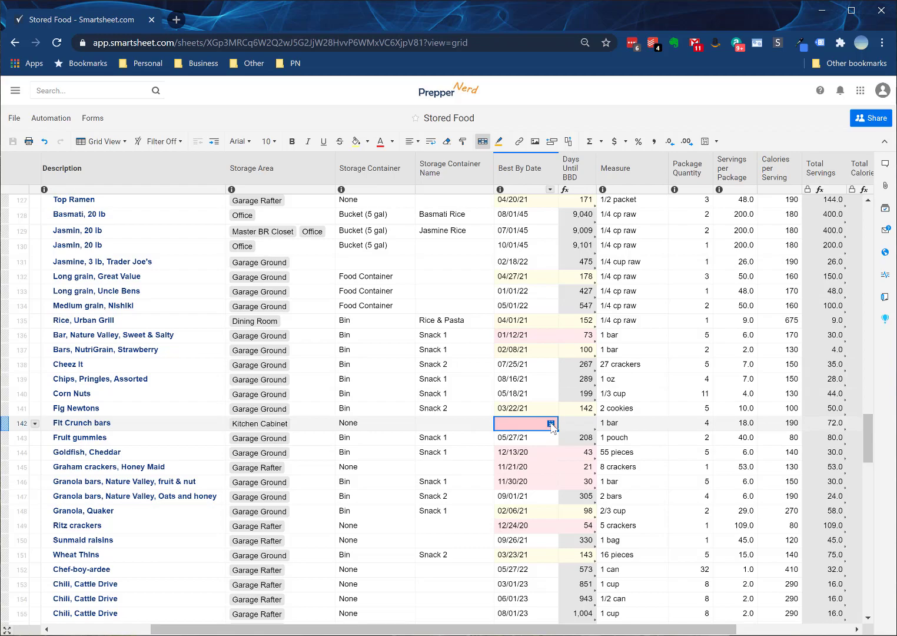
{"action": "scroll", "coordinate": [870, 488], "scroll_direction": "down", "scroll_amount": 6}
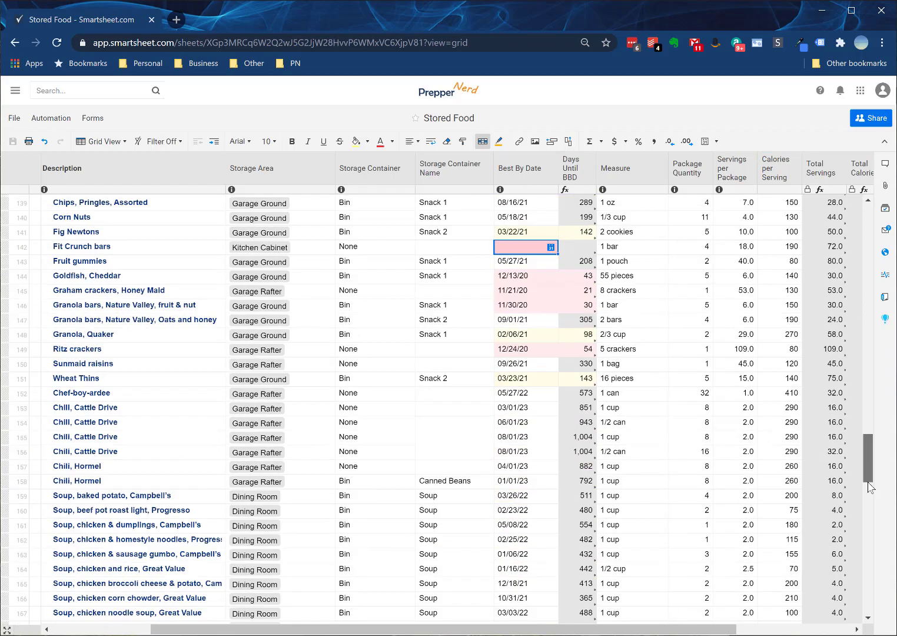
{"action": "left_click_drag", "start_coordinate": [870, 488], "coordinate": [870, 526]}
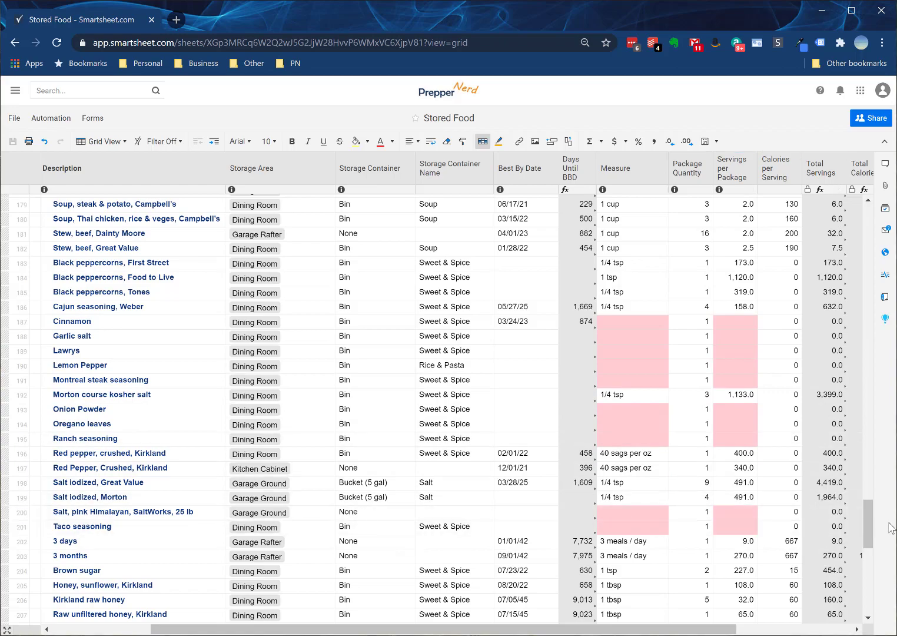
{"action": "left_click_drag", "start_coordinate": [870, 523], "coordinate": [874, 559]}
{"action": "scroll", "coordinate": [706, 471], "scroll_direction": "up", "scroll_amount": 6}
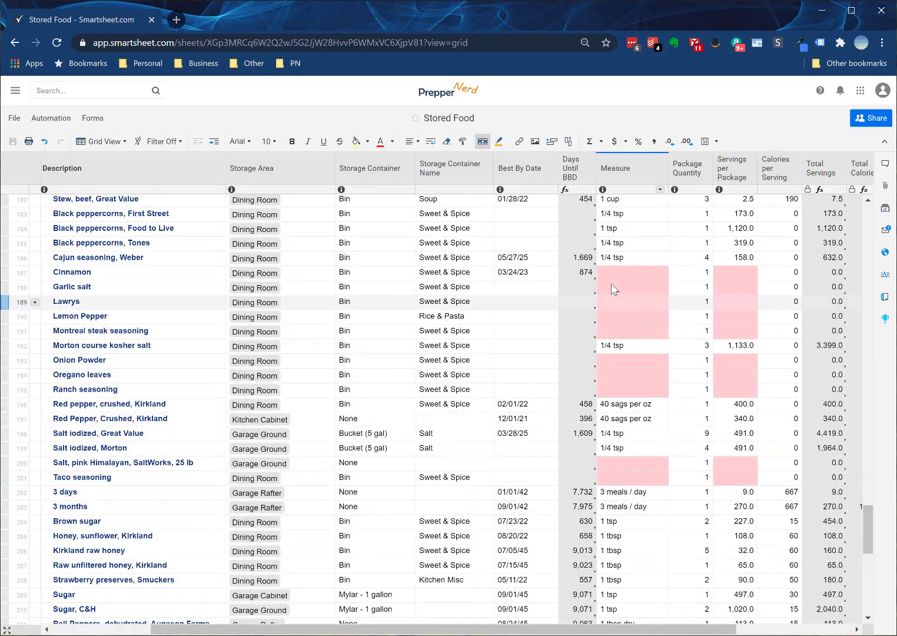
{"action": "scroll", "coordinate": [684, 465], "scroll_direction": "up", "scroll_amount": 5}
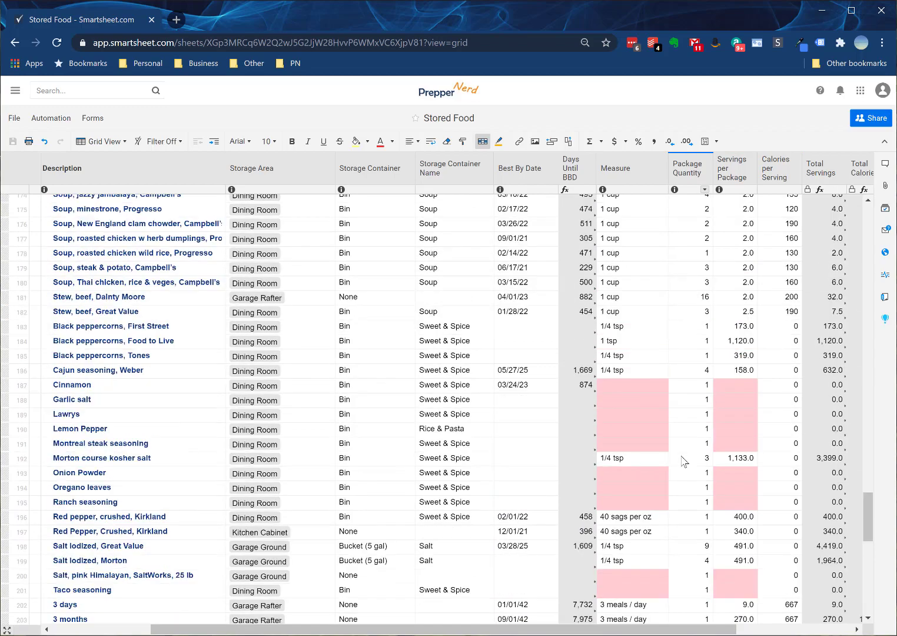
Return to the first row of the sheet and glance over the saved filters without applying one.
{"action": "left_click_drag", "start_coordinate": [865, 496], "coordinate": [876, 206]}
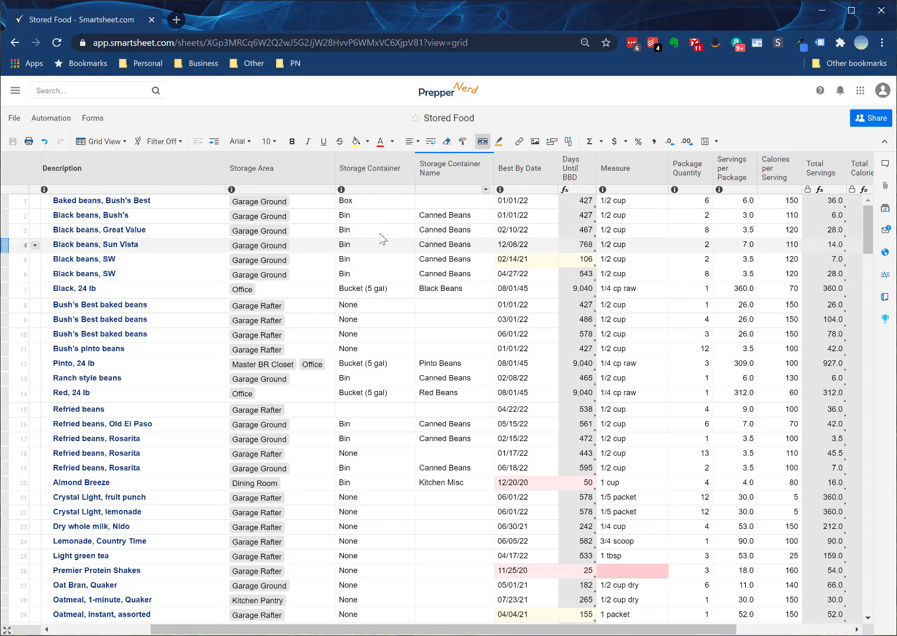
{"action": "left_click", "coordinate": [163, 145]}
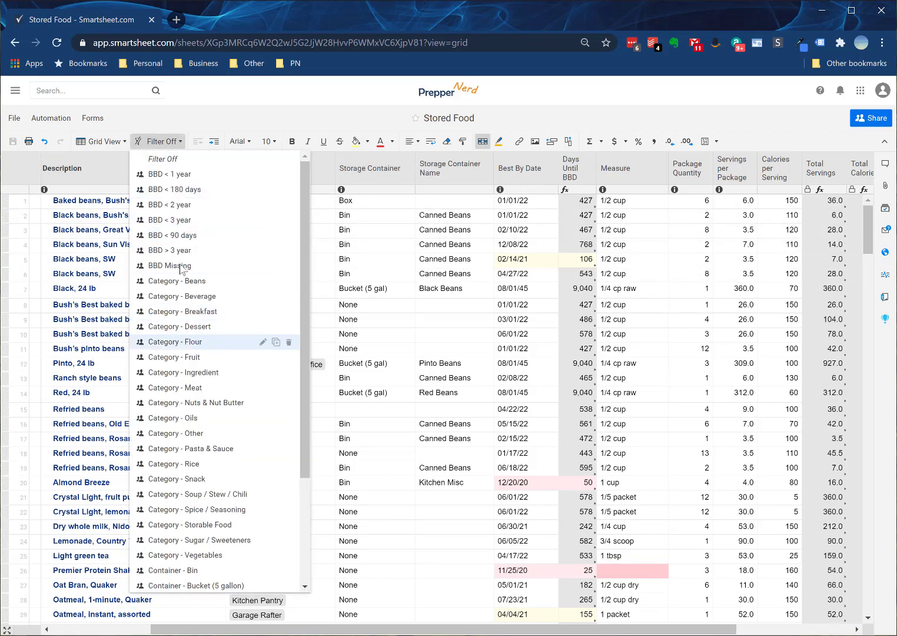
{"action": "left_click", "coordinate": [179, 143]}
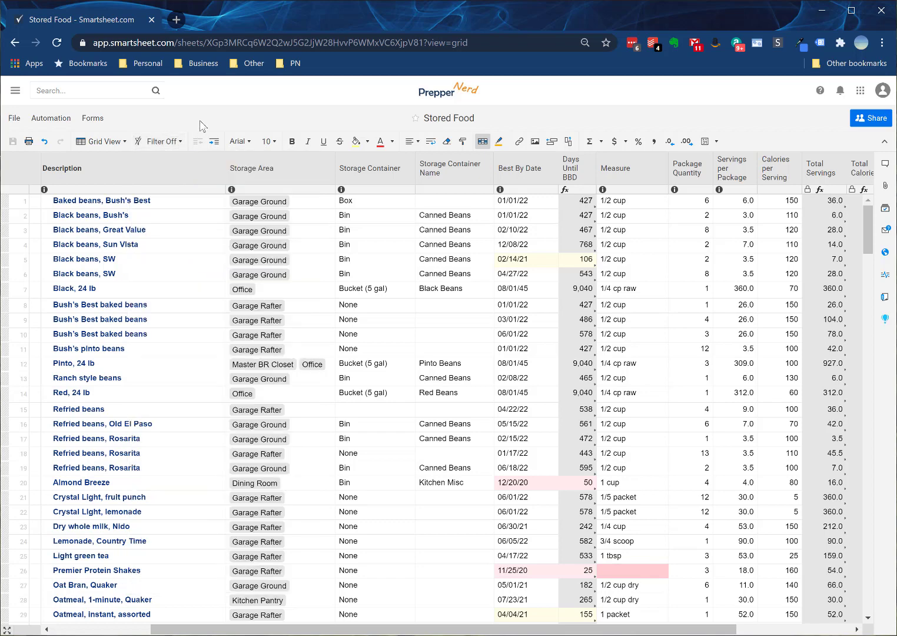